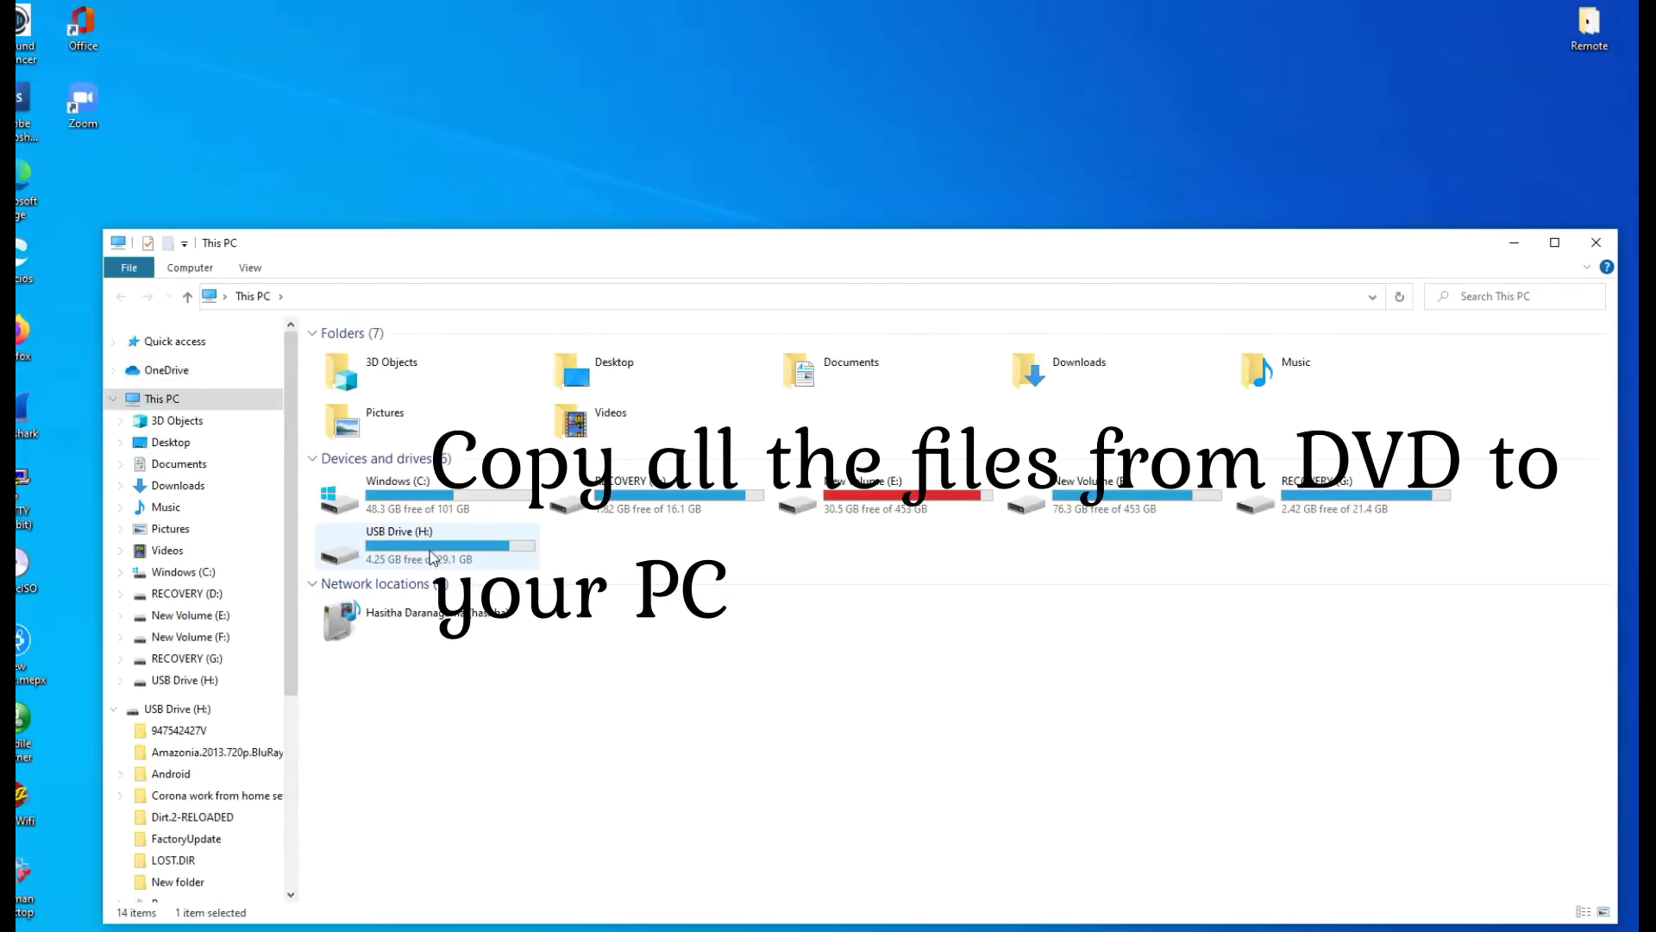
Copy GTA SanAnderas.rar from USB Drive (H:) into New folder and extract it to its own GTA SanAnderas subfolder
double_click(433, 558)
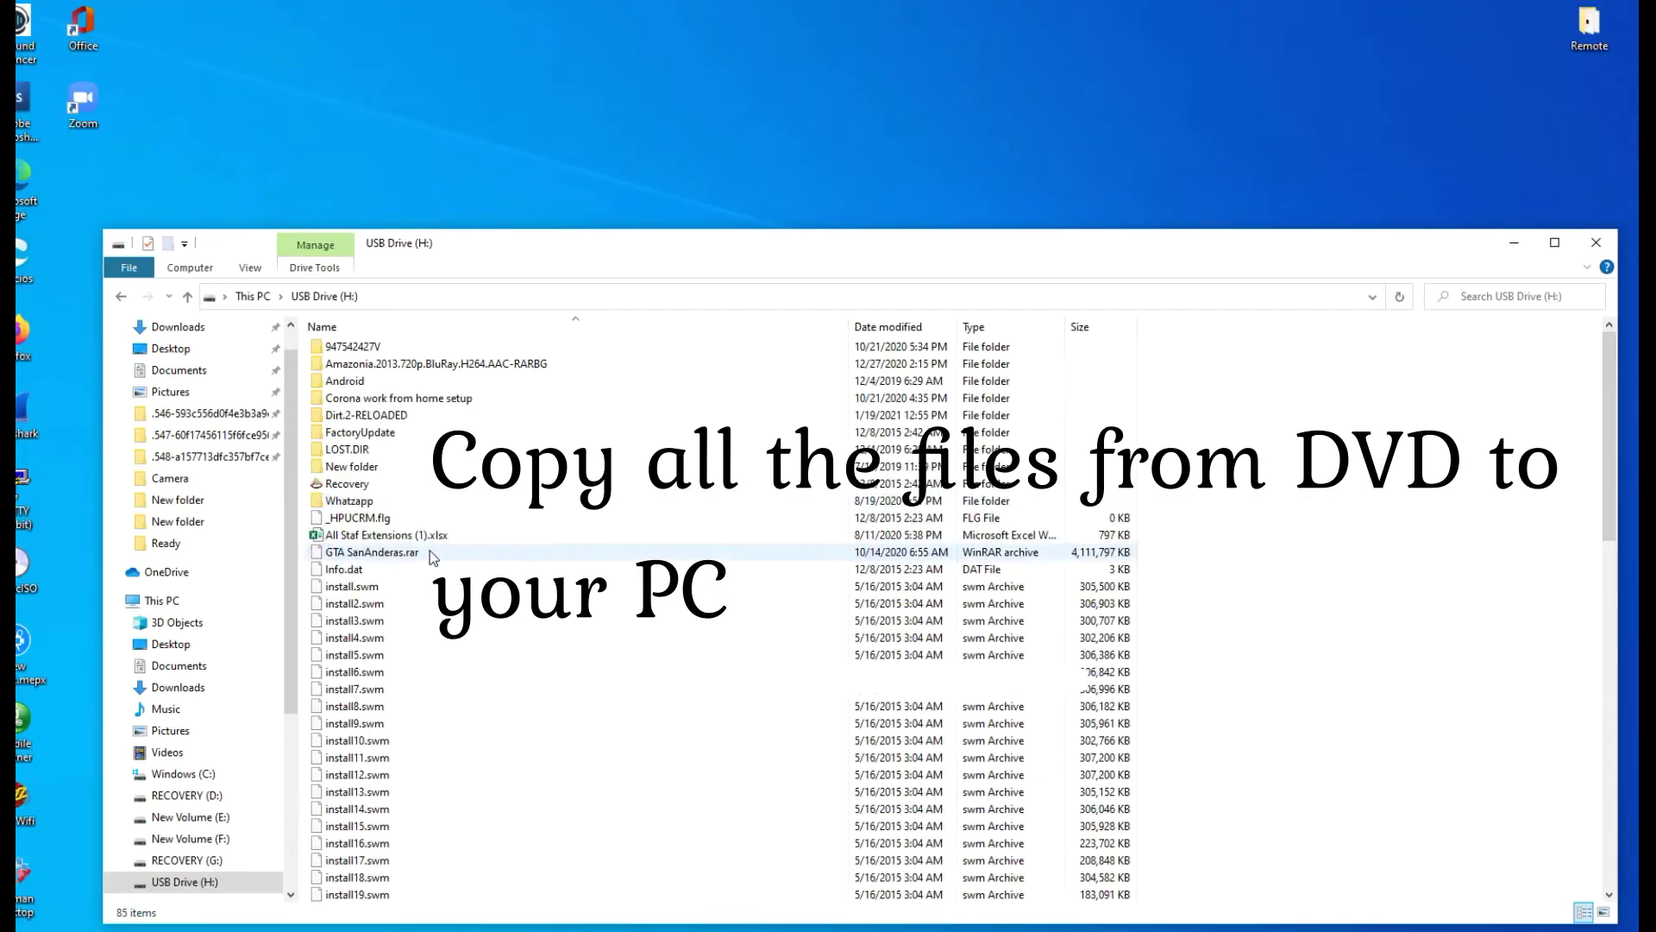
click(387, 557)
click(1596, 242)
double_click(841, 255)
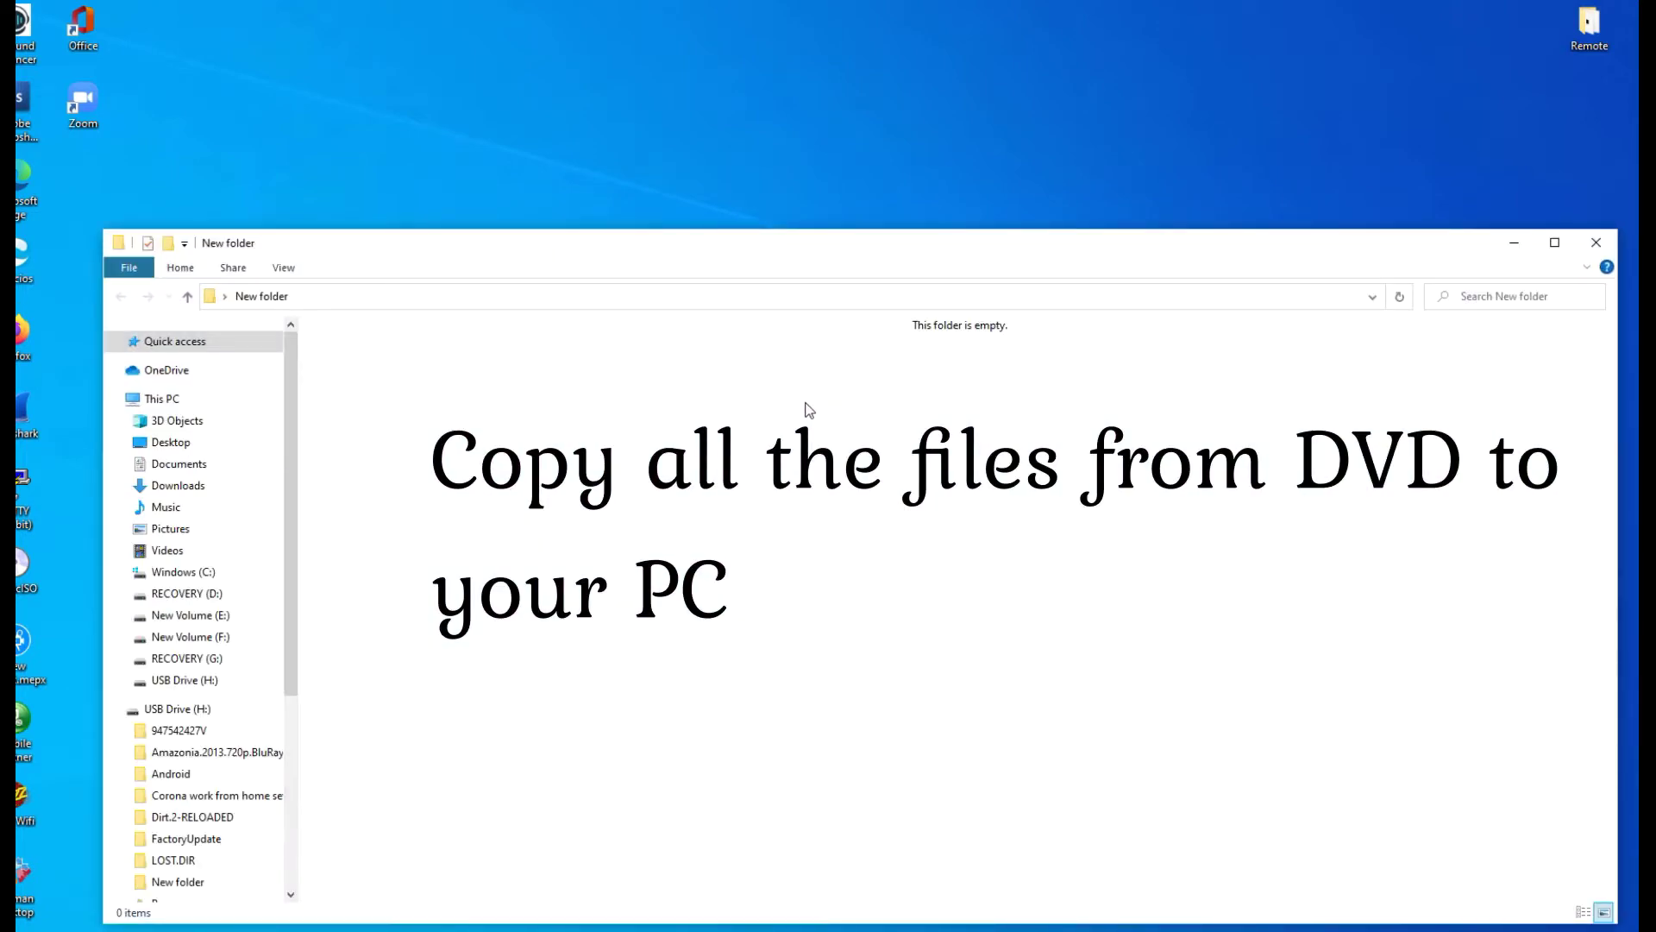
key(ctrl+v)
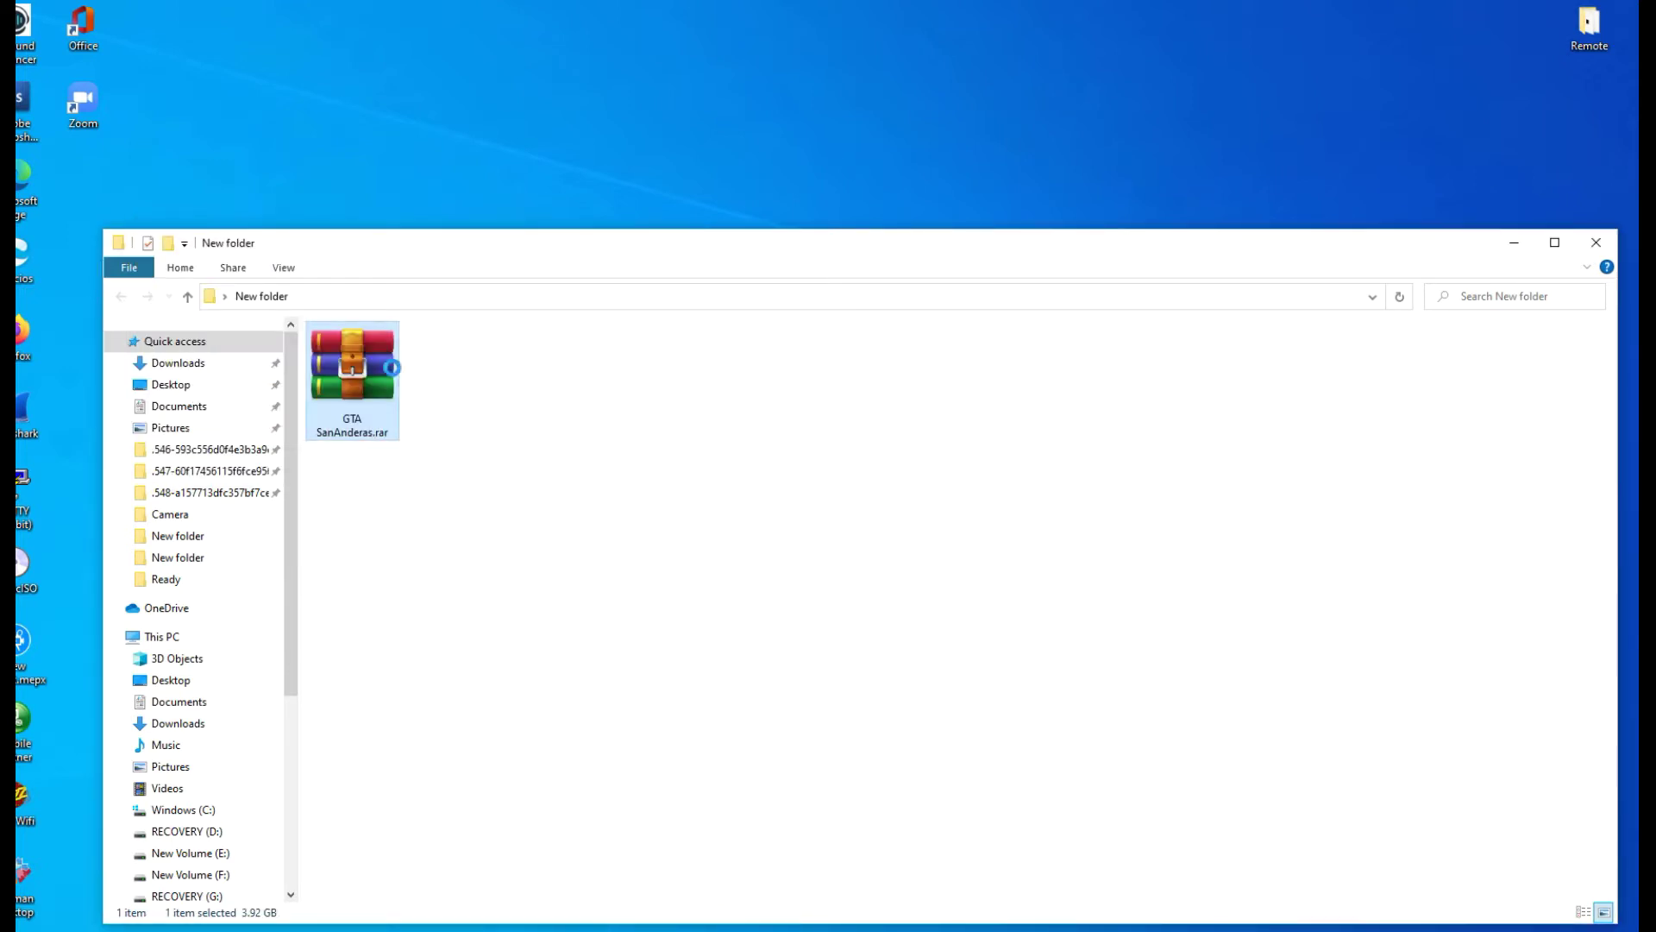
right_click(390, 366)
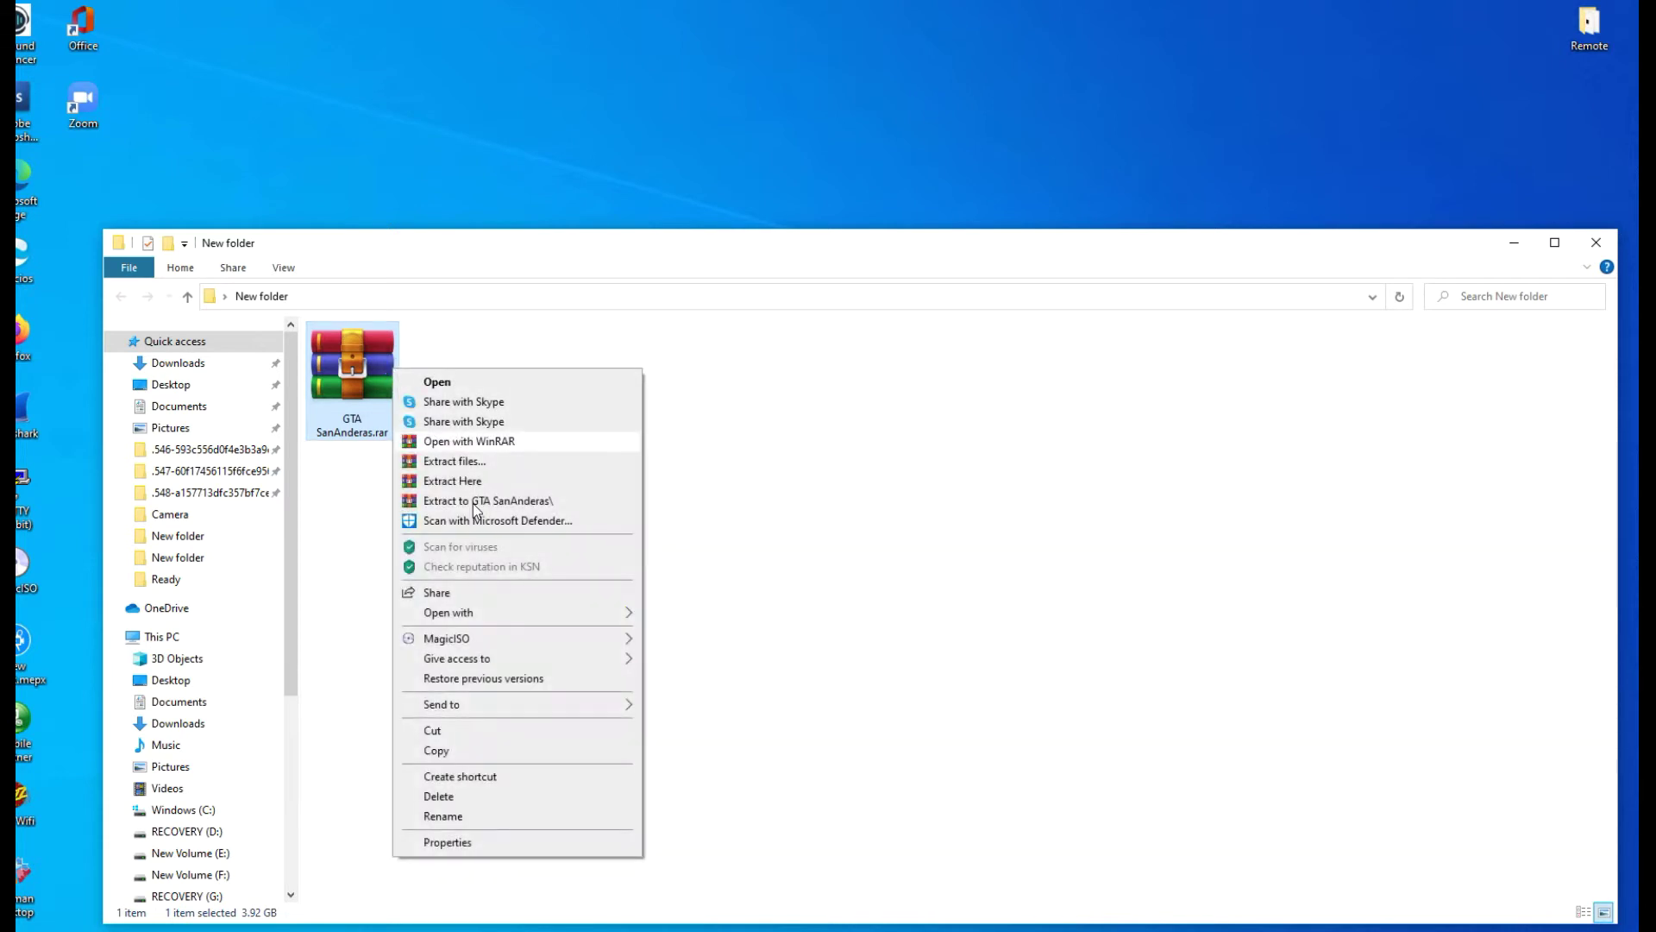
click(639, 477)
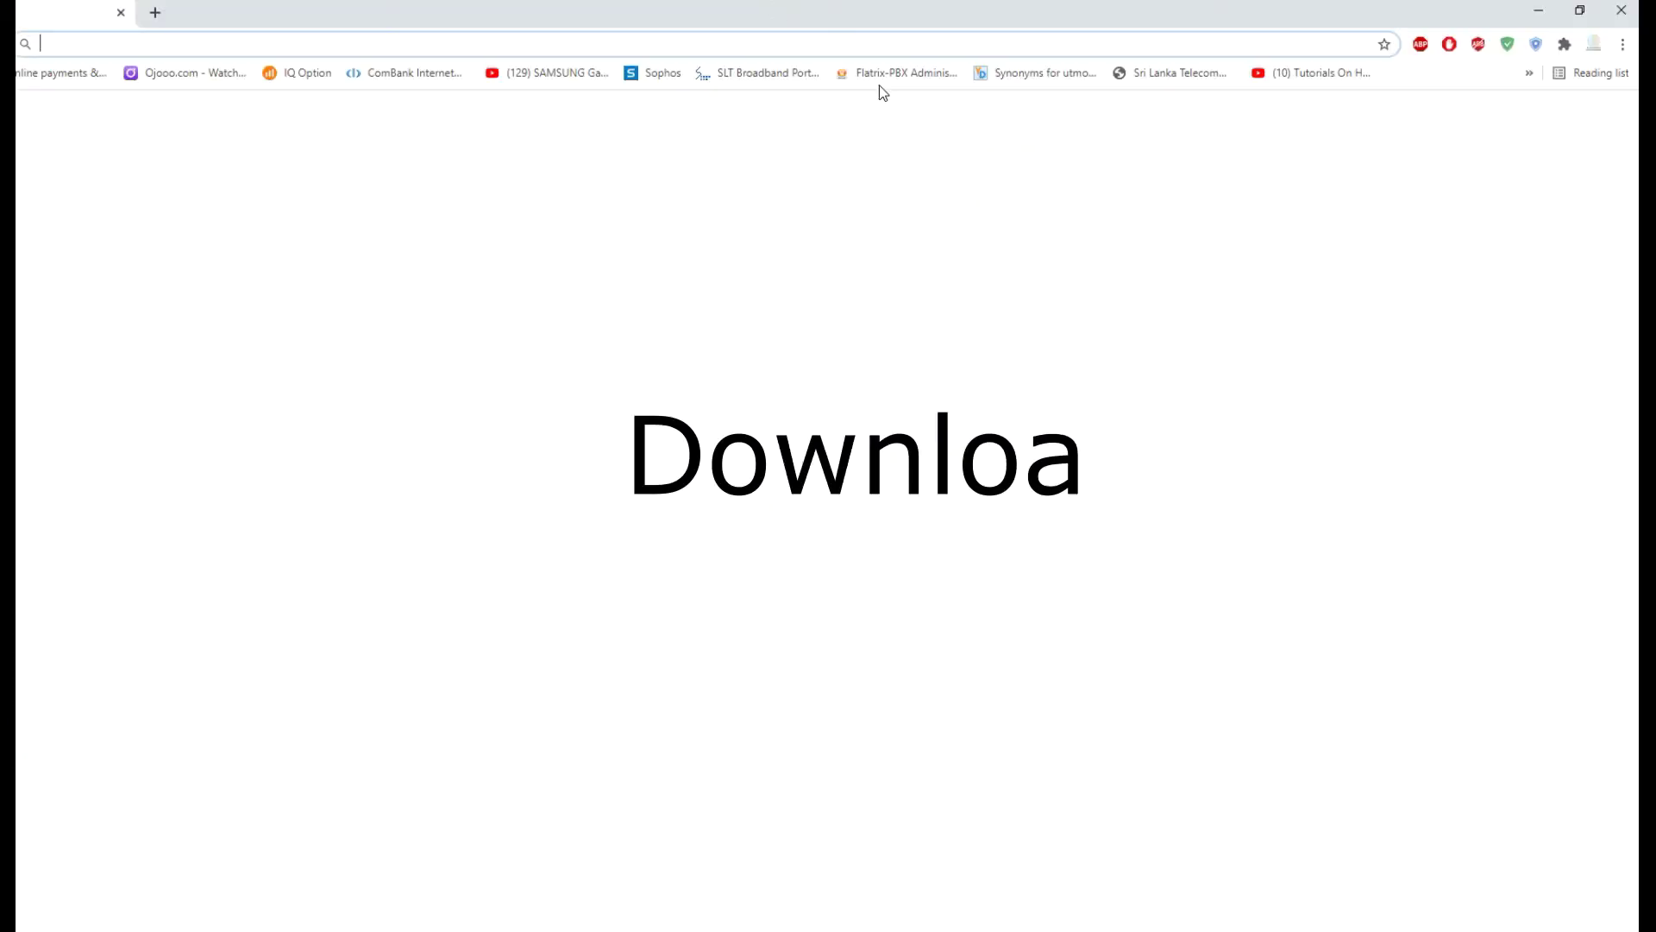
In the web browser, search for "daemon tools lite" and open the DAEMON Tools Lite product page on daemon-tools.cc
double_click(770, 19)
click(899, 73)
text(dea)
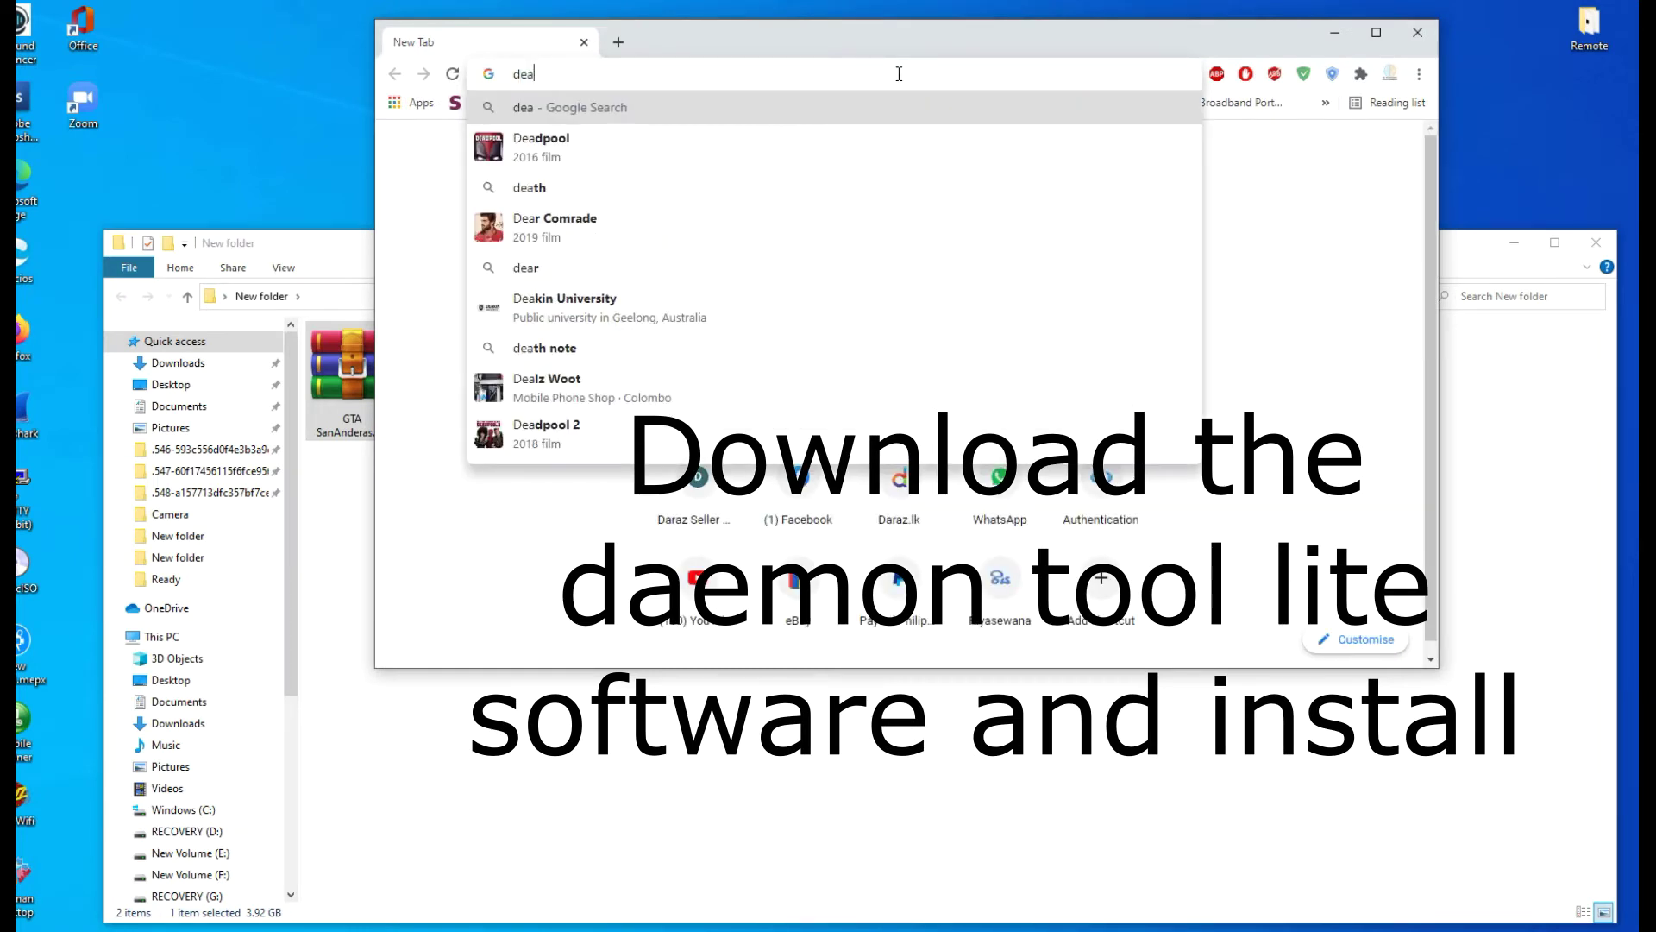
key(BackSpace)
key(BackSpace)
text(aemon tools)
key(Return)
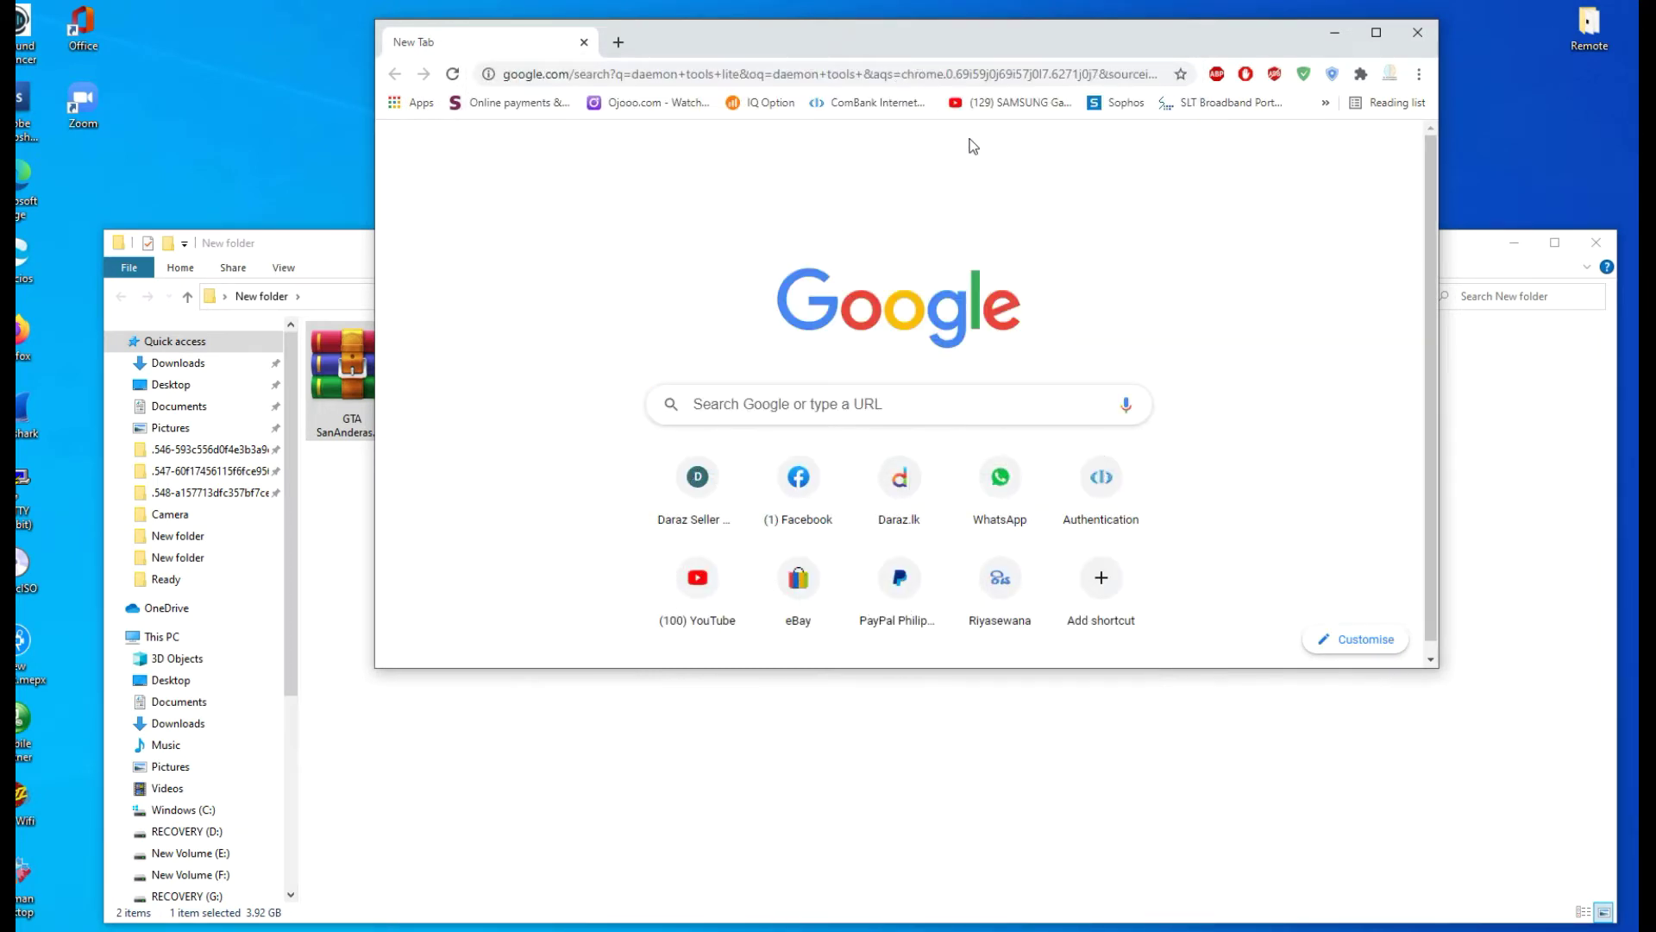
click(671, 316)
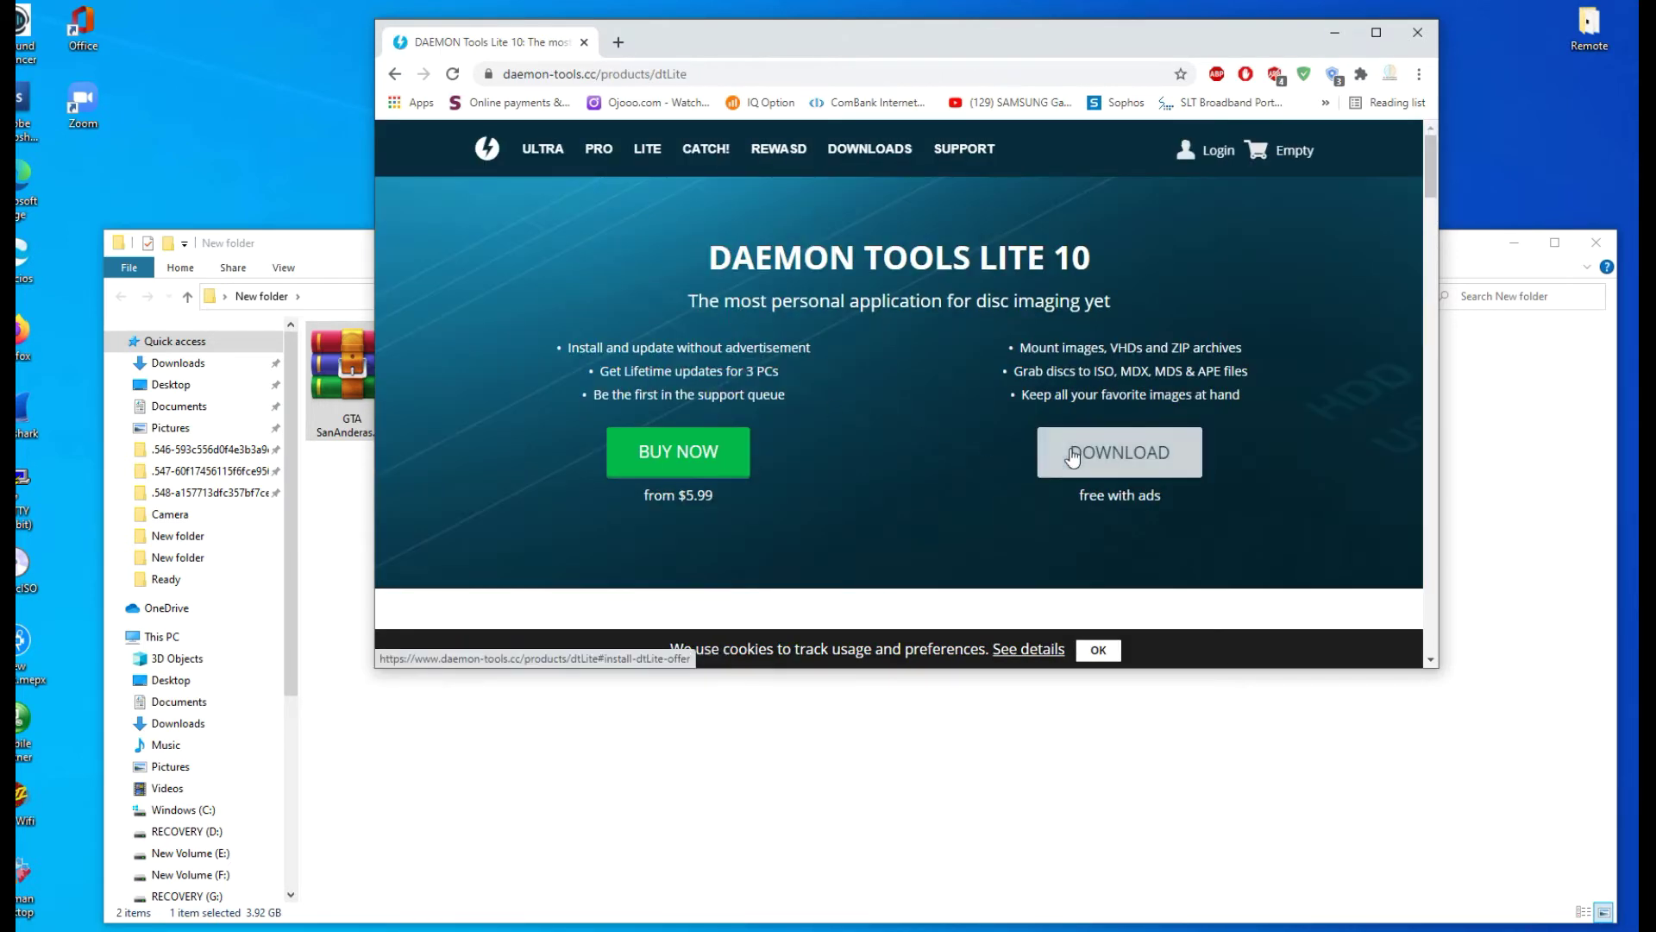
Download the free-with-ads version of DAEMON Tools Lite and run the downloaded DTLiteInstaller (1).exe
click(1073, 453)
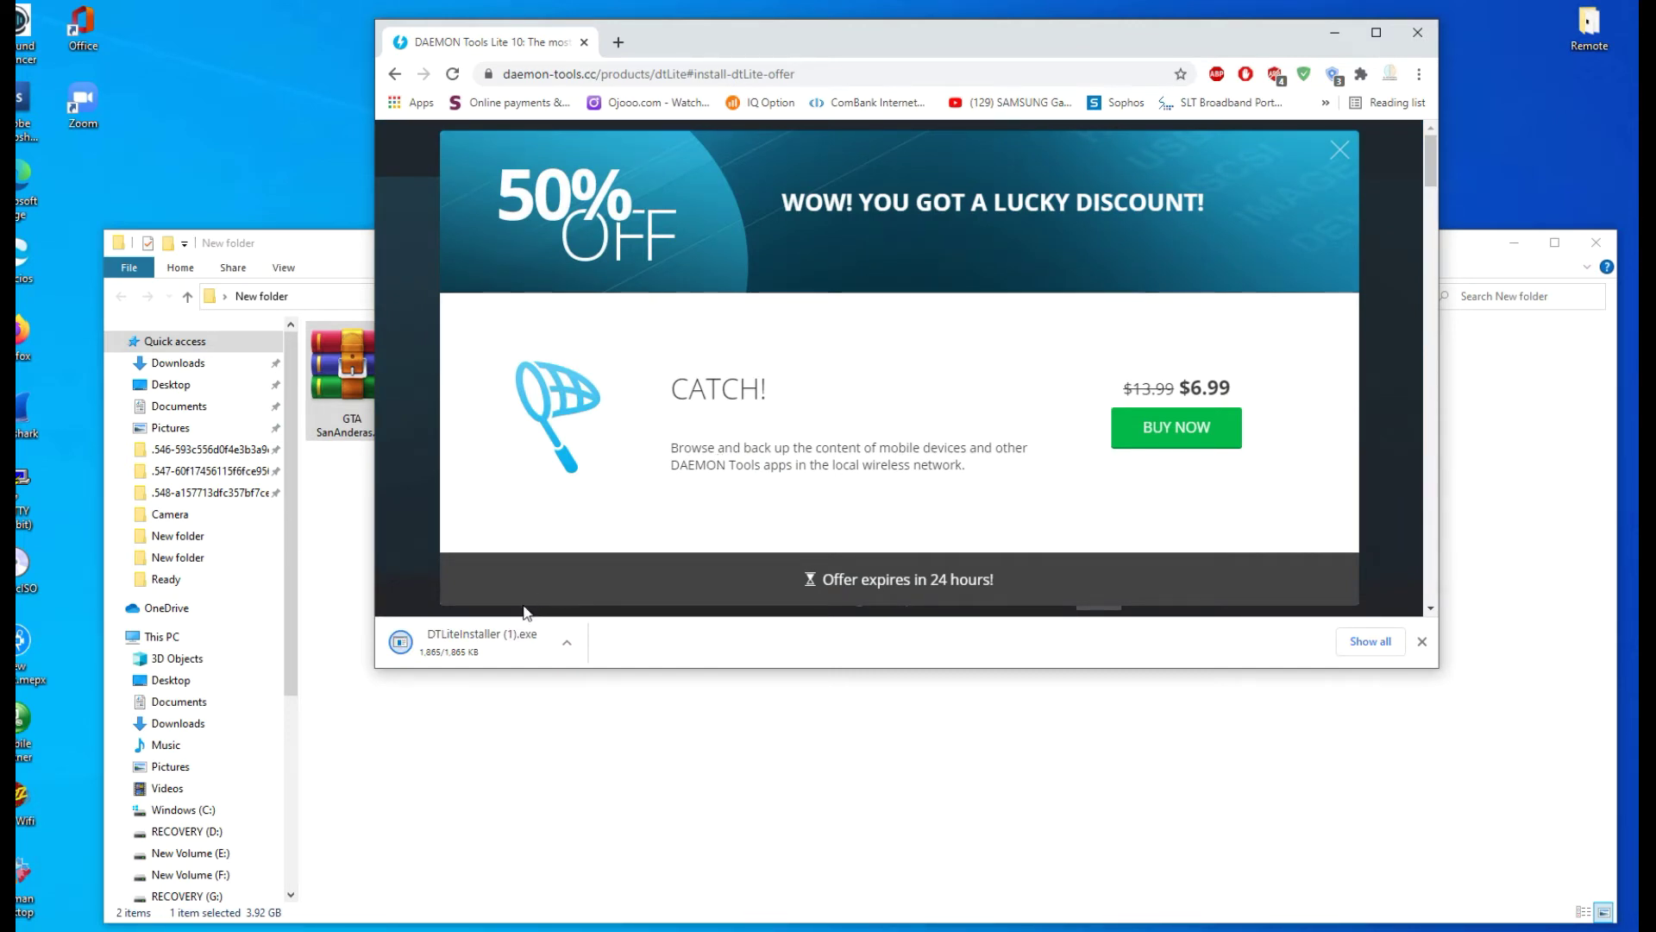
click(474, 644)
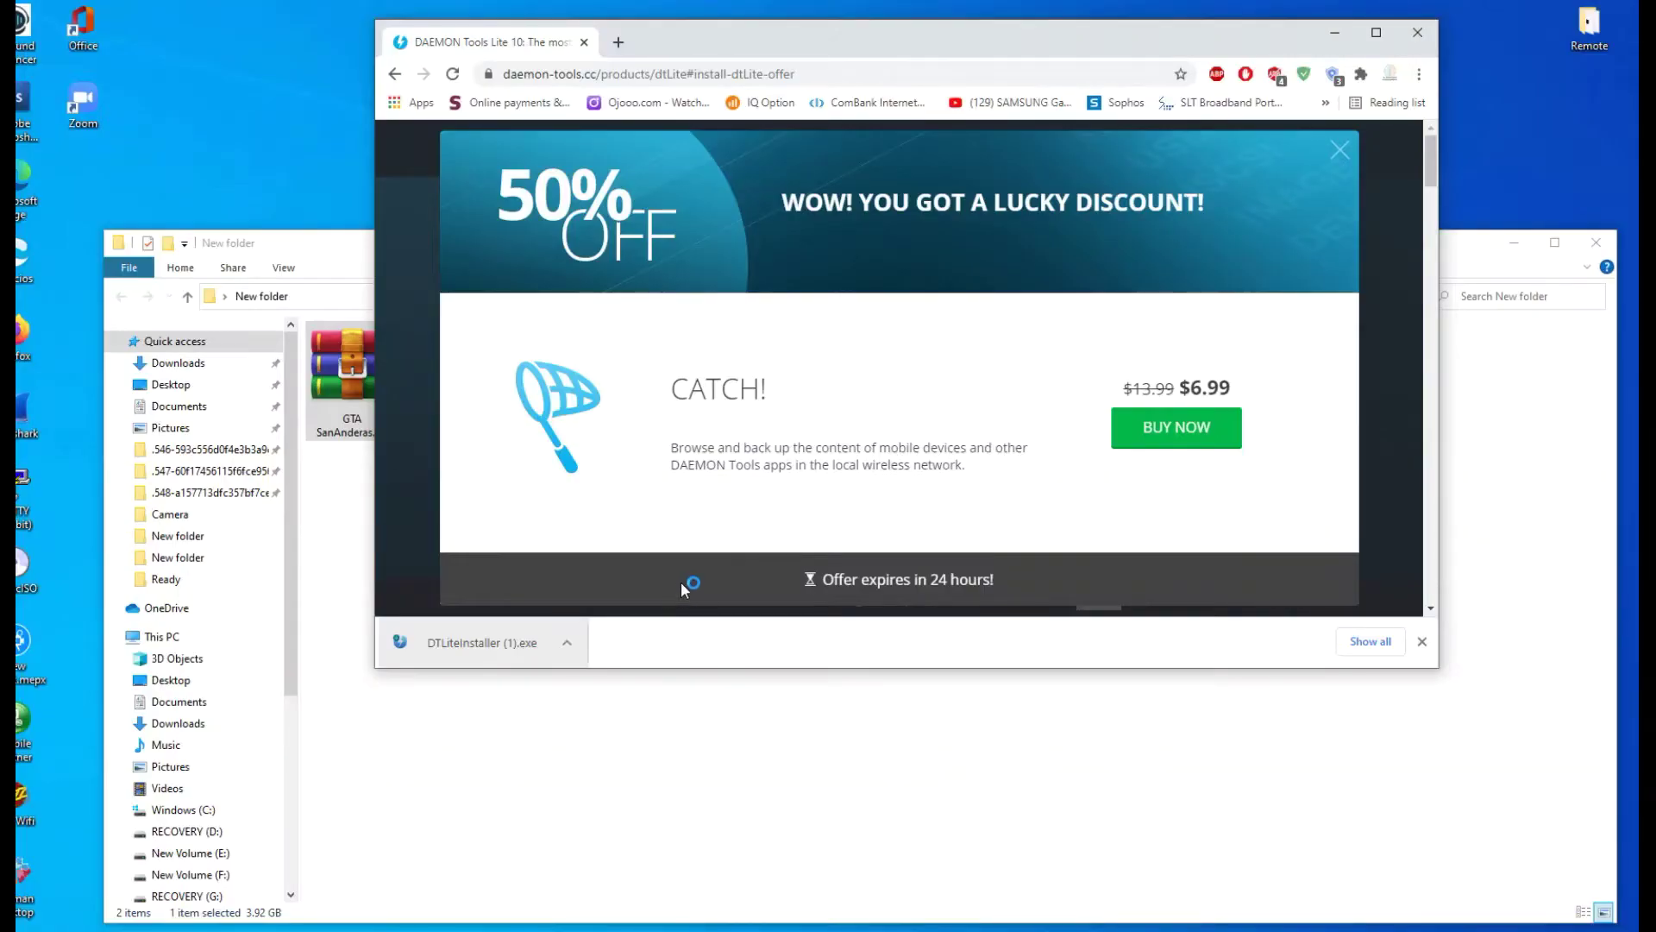
click(690, 523)
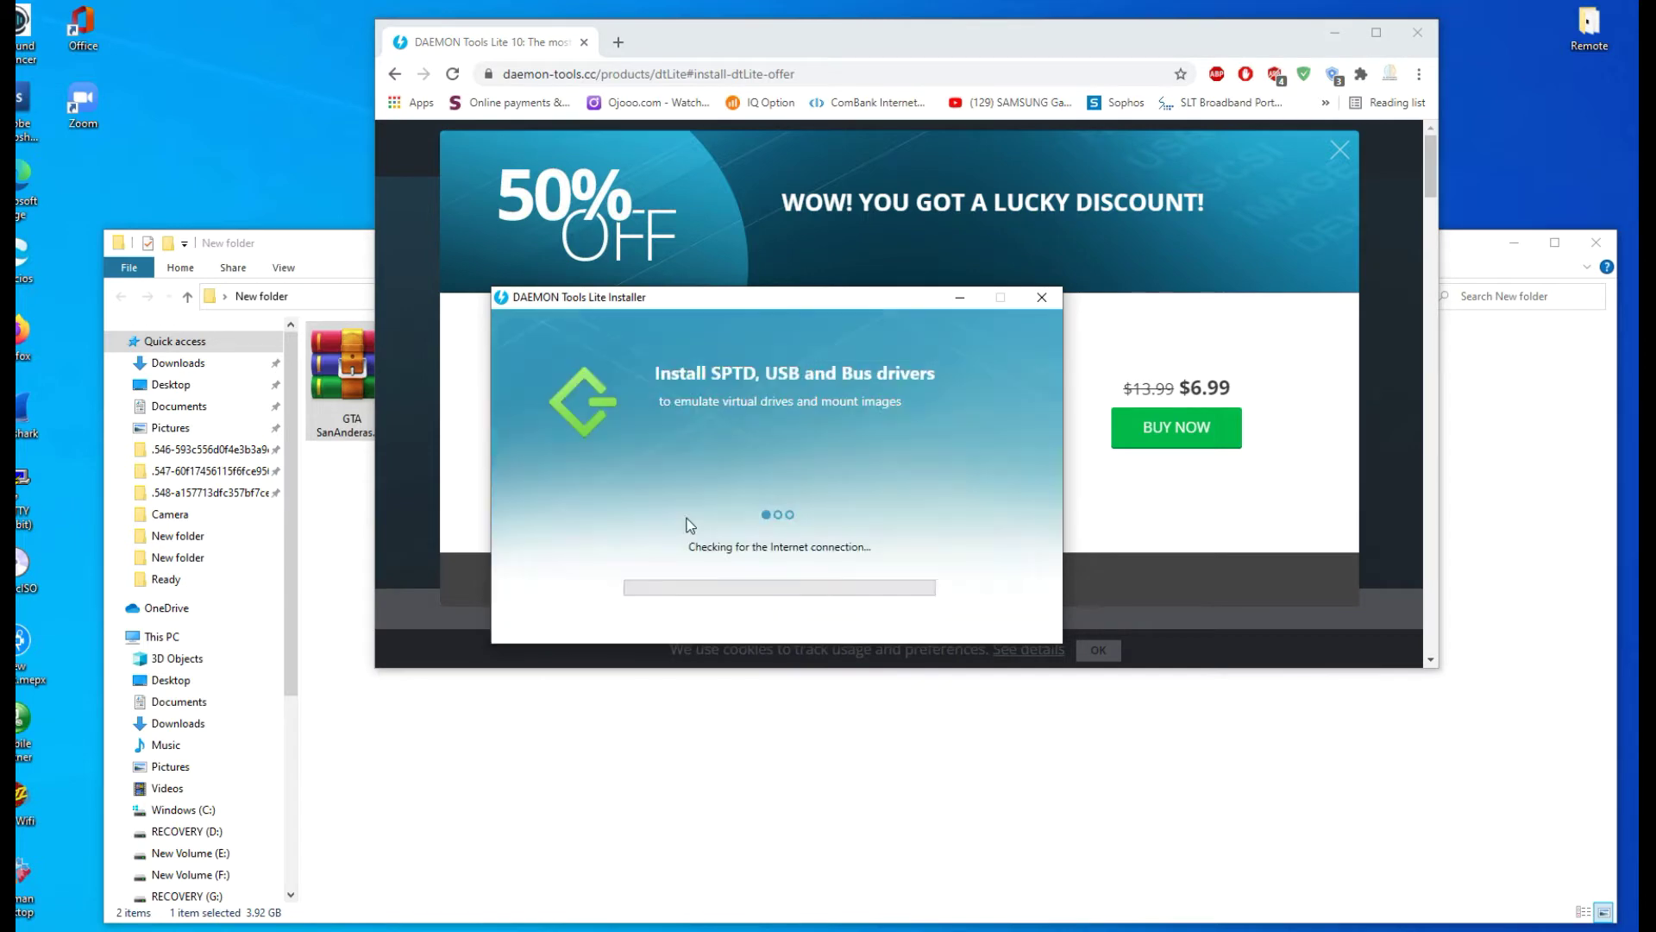
Install DAEMON Tools Lite with the Free License, keeping the other windows out of the way
click(1221, 93)
click(1335, 32)
drag(747, 304, 1199, 94)
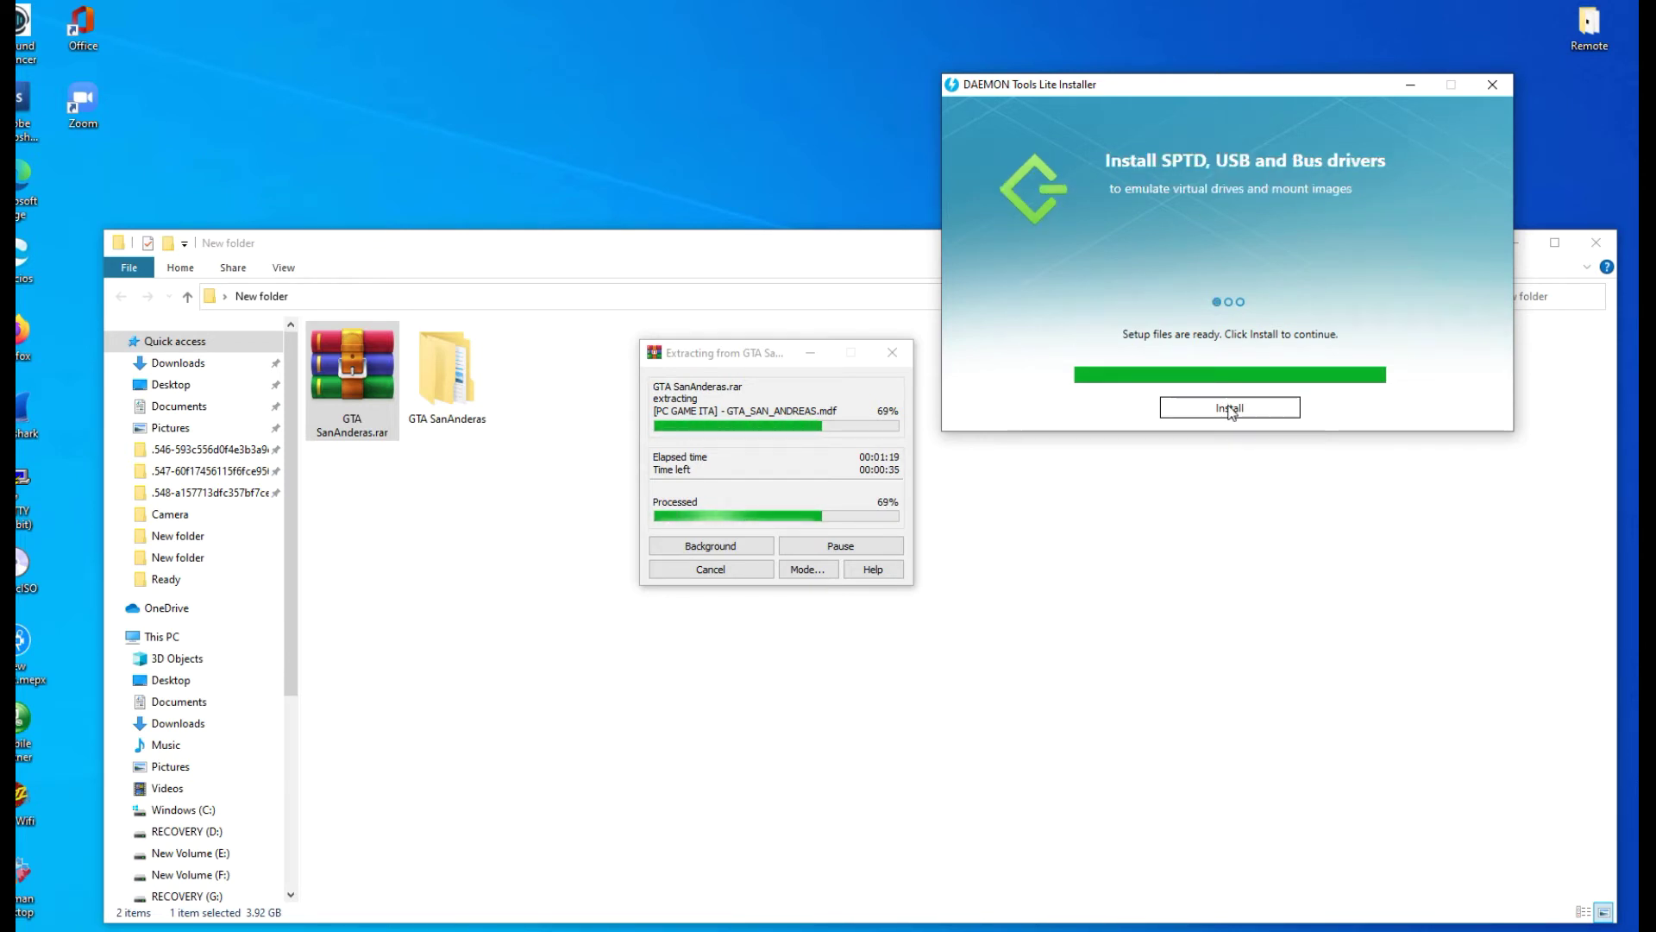
click(1232, 408)
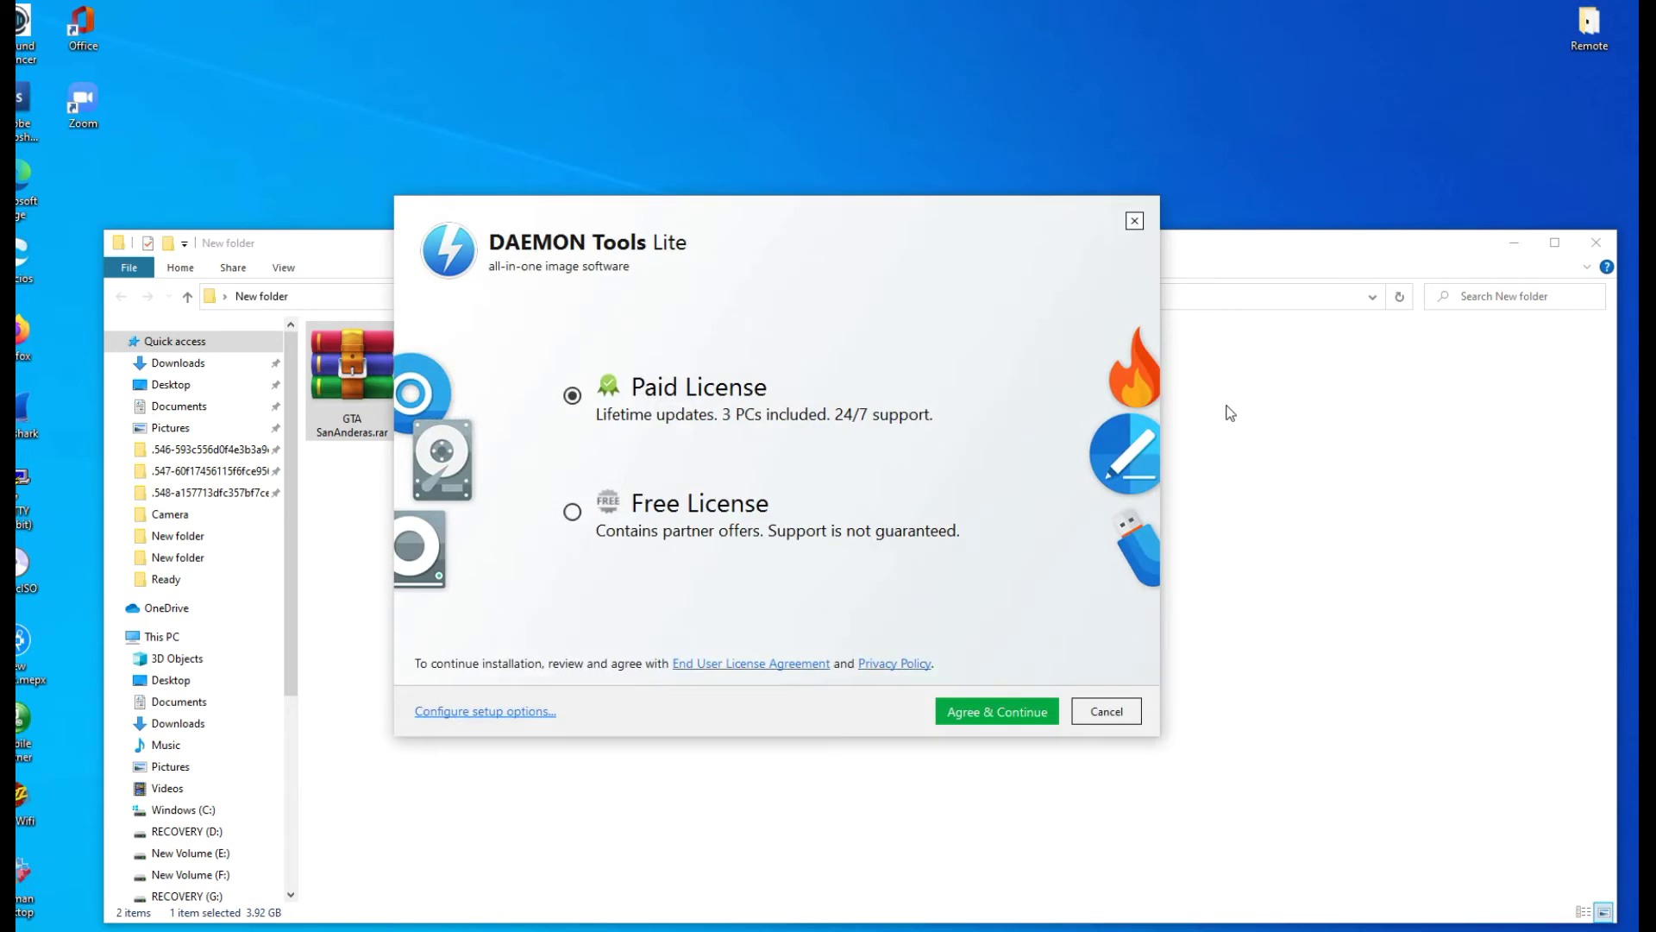
click(576, 517)
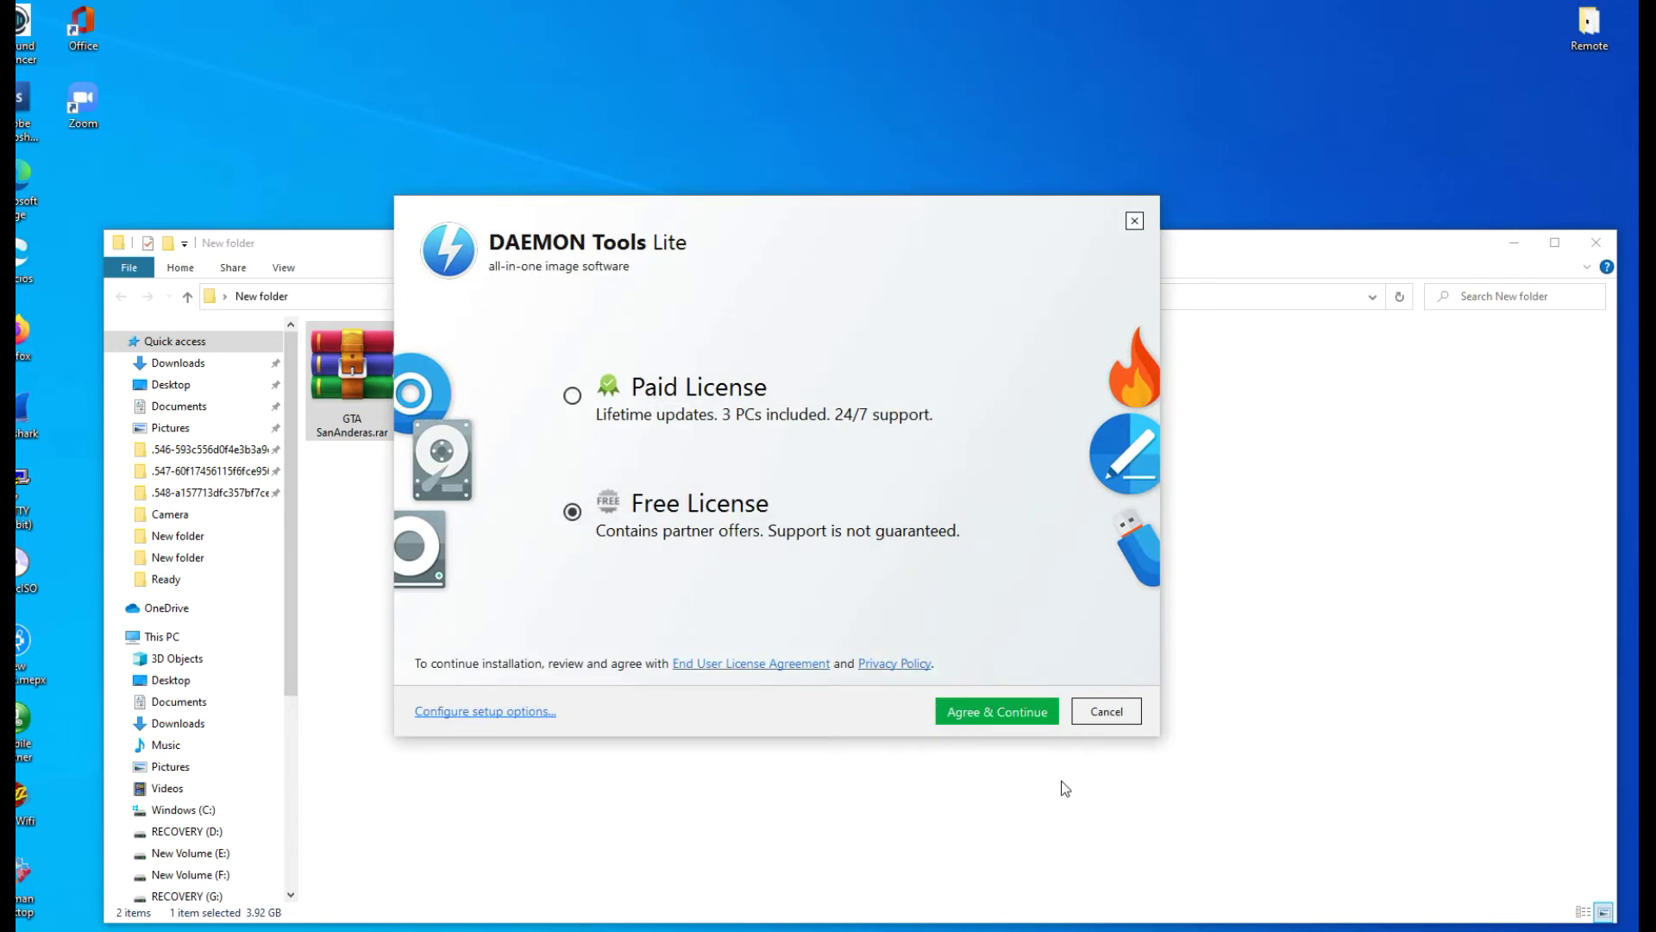
click(1020, 722)
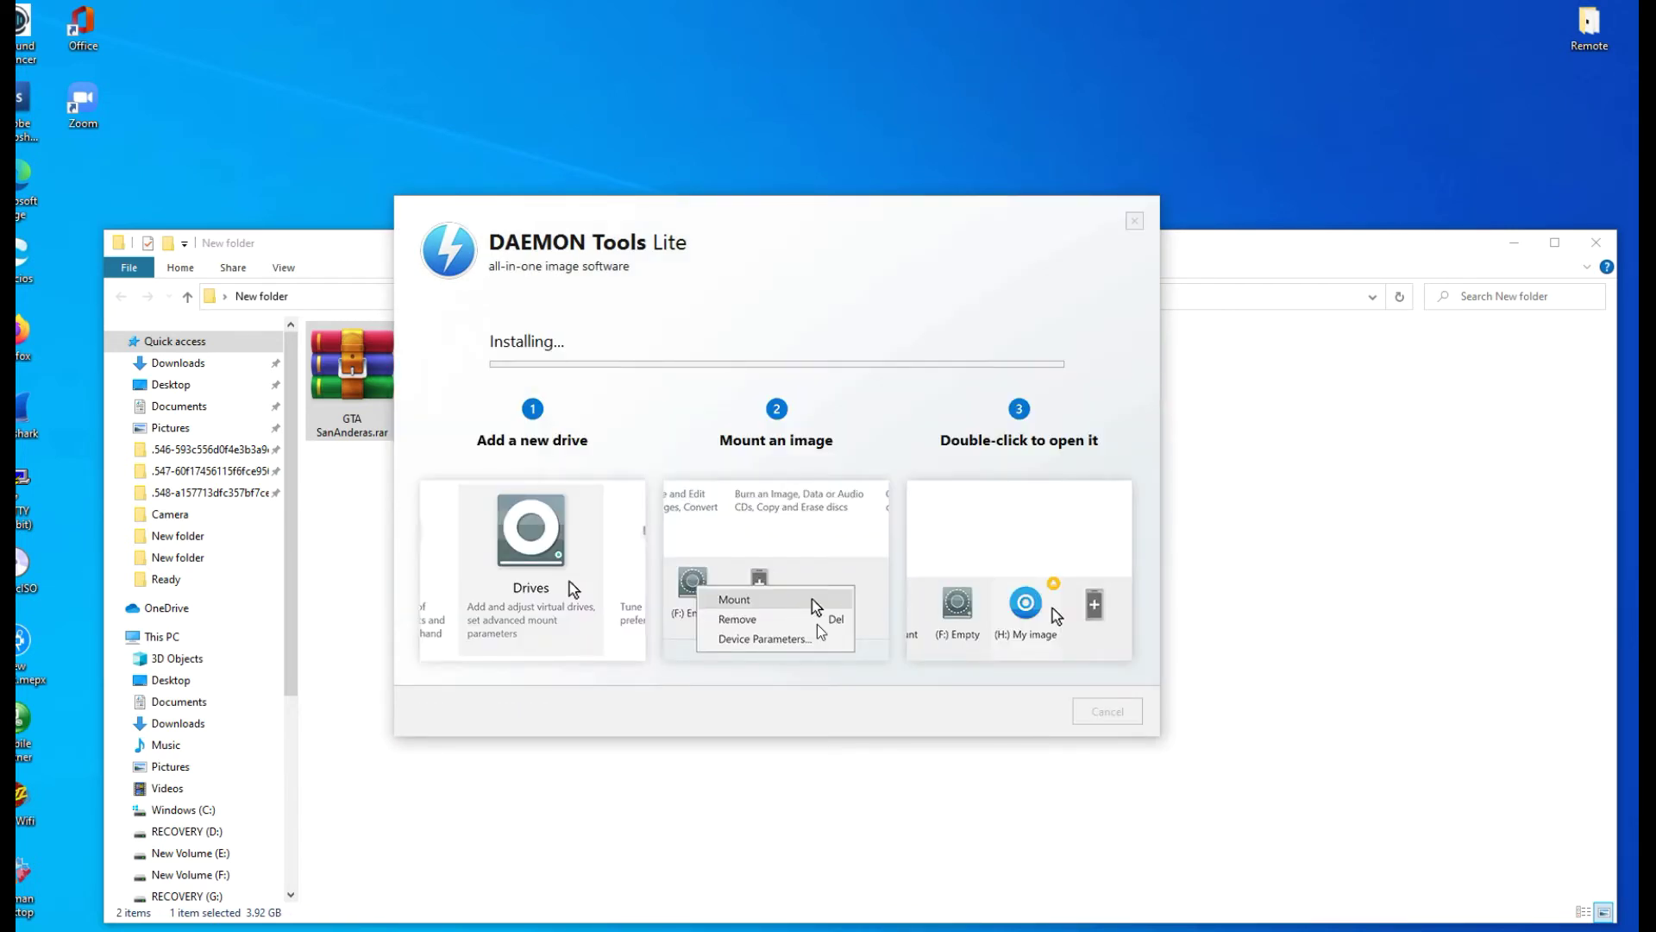
drag(766, 220, 1125, 230)
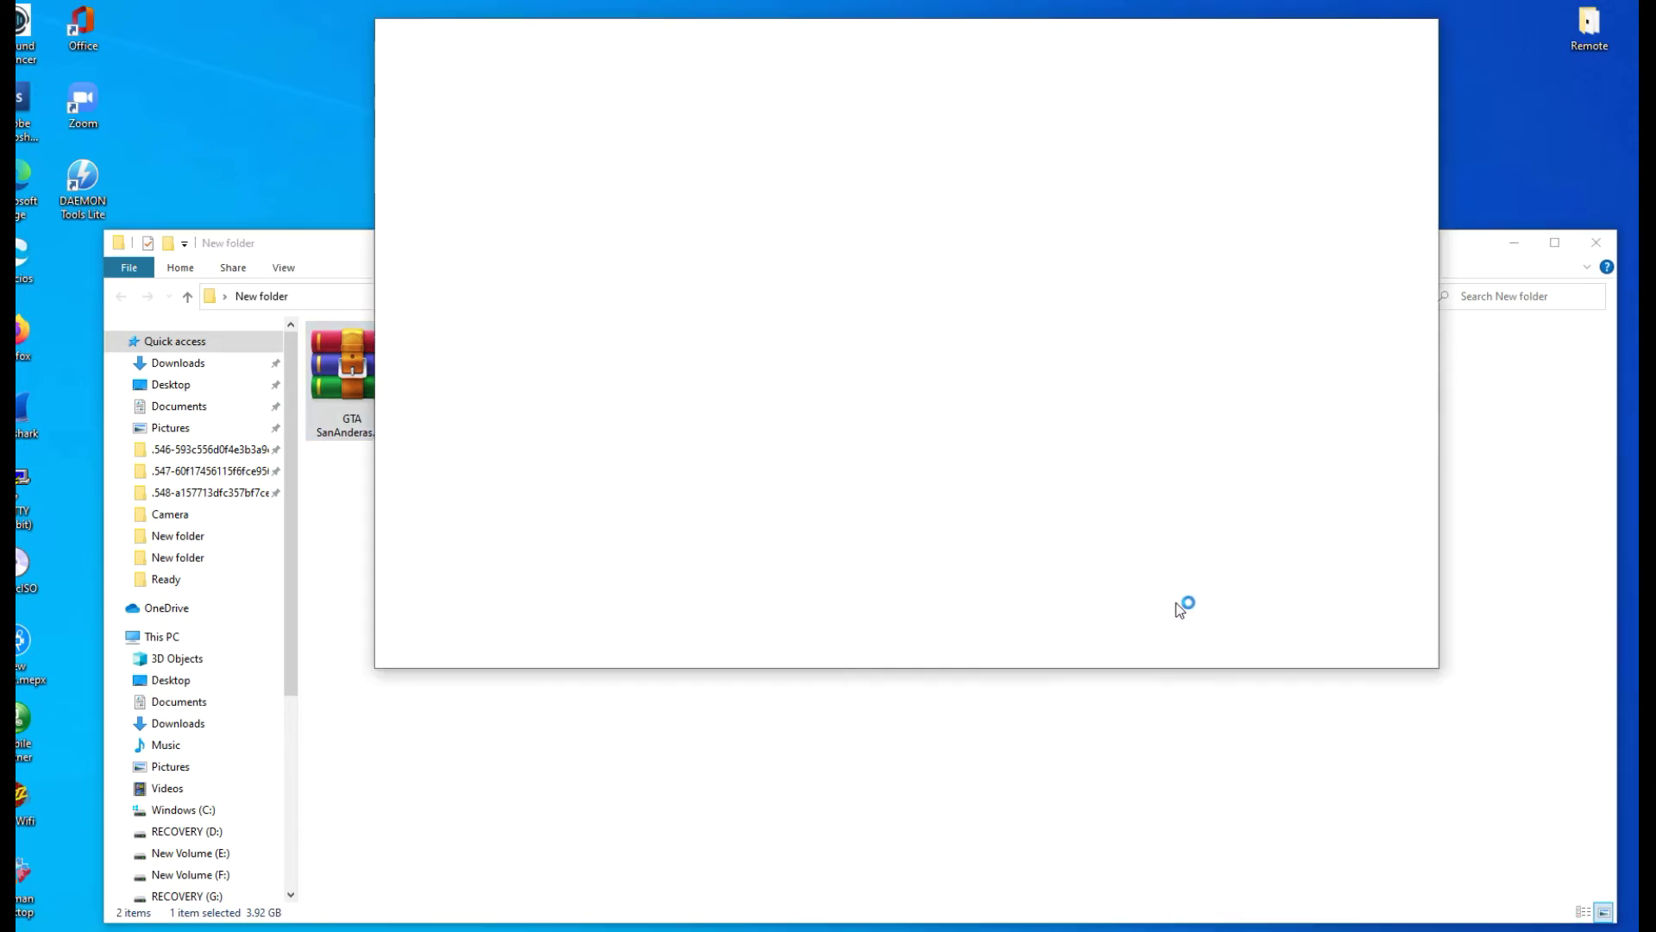
click(1417, 31)
Mount the image [PC GAME ITA] - GTA_SAN_ANDREAS.mdf from the GTA Sa folder inside the extracted GTA SanAnderas folder
double_click(448, 403)
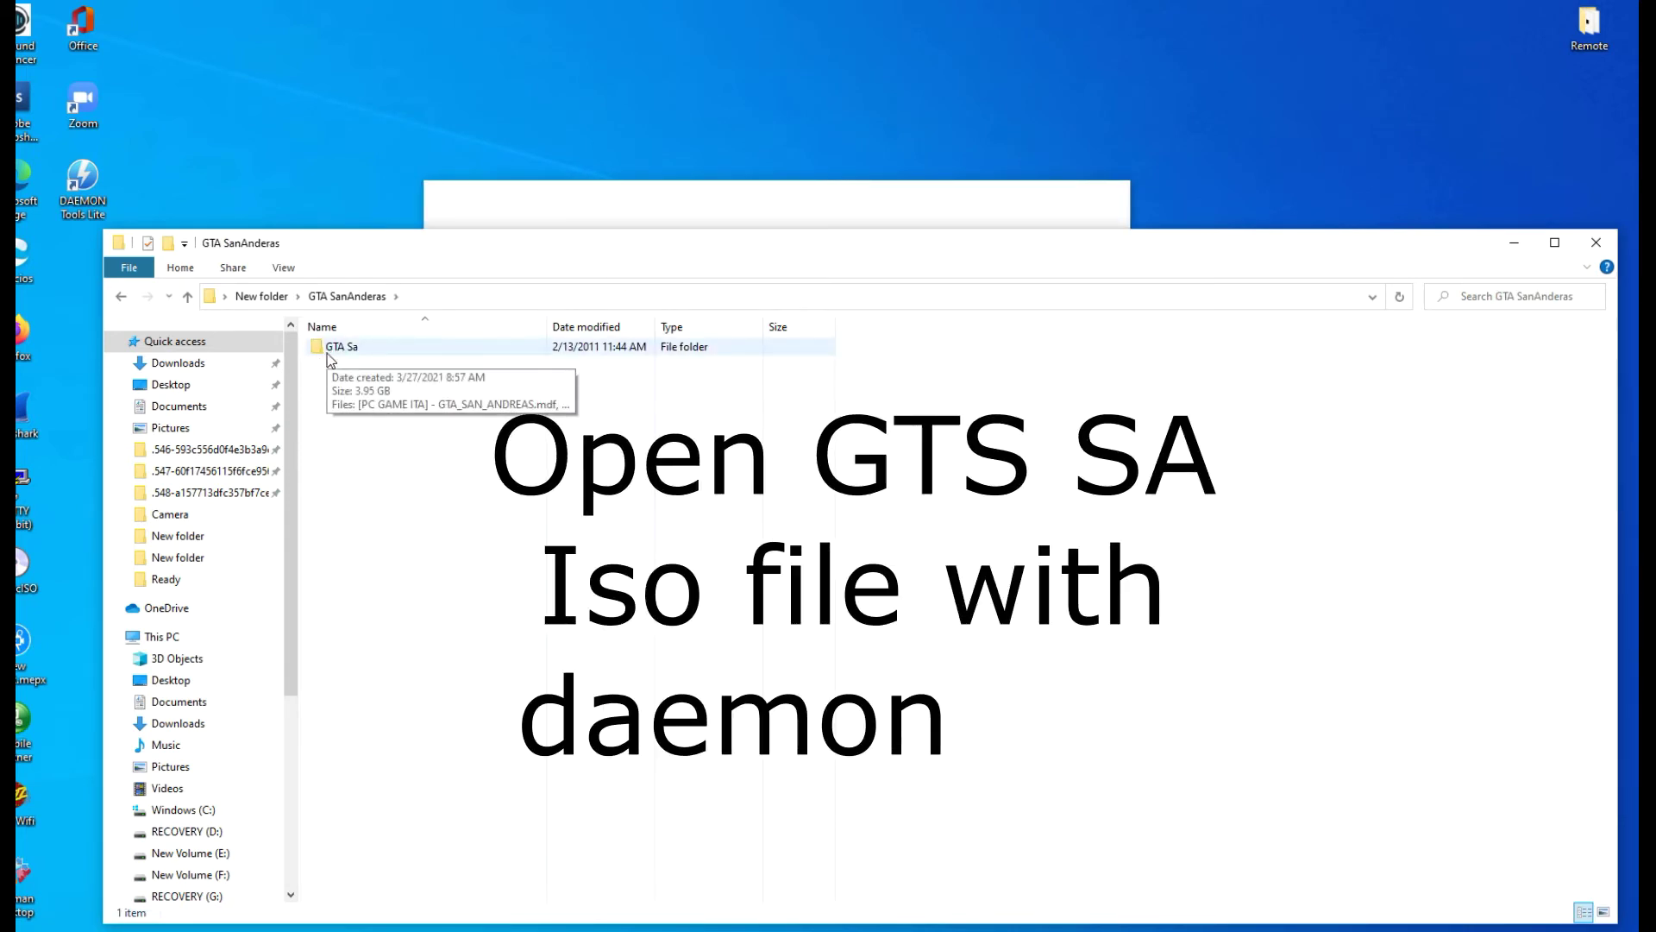
click(544, 202)
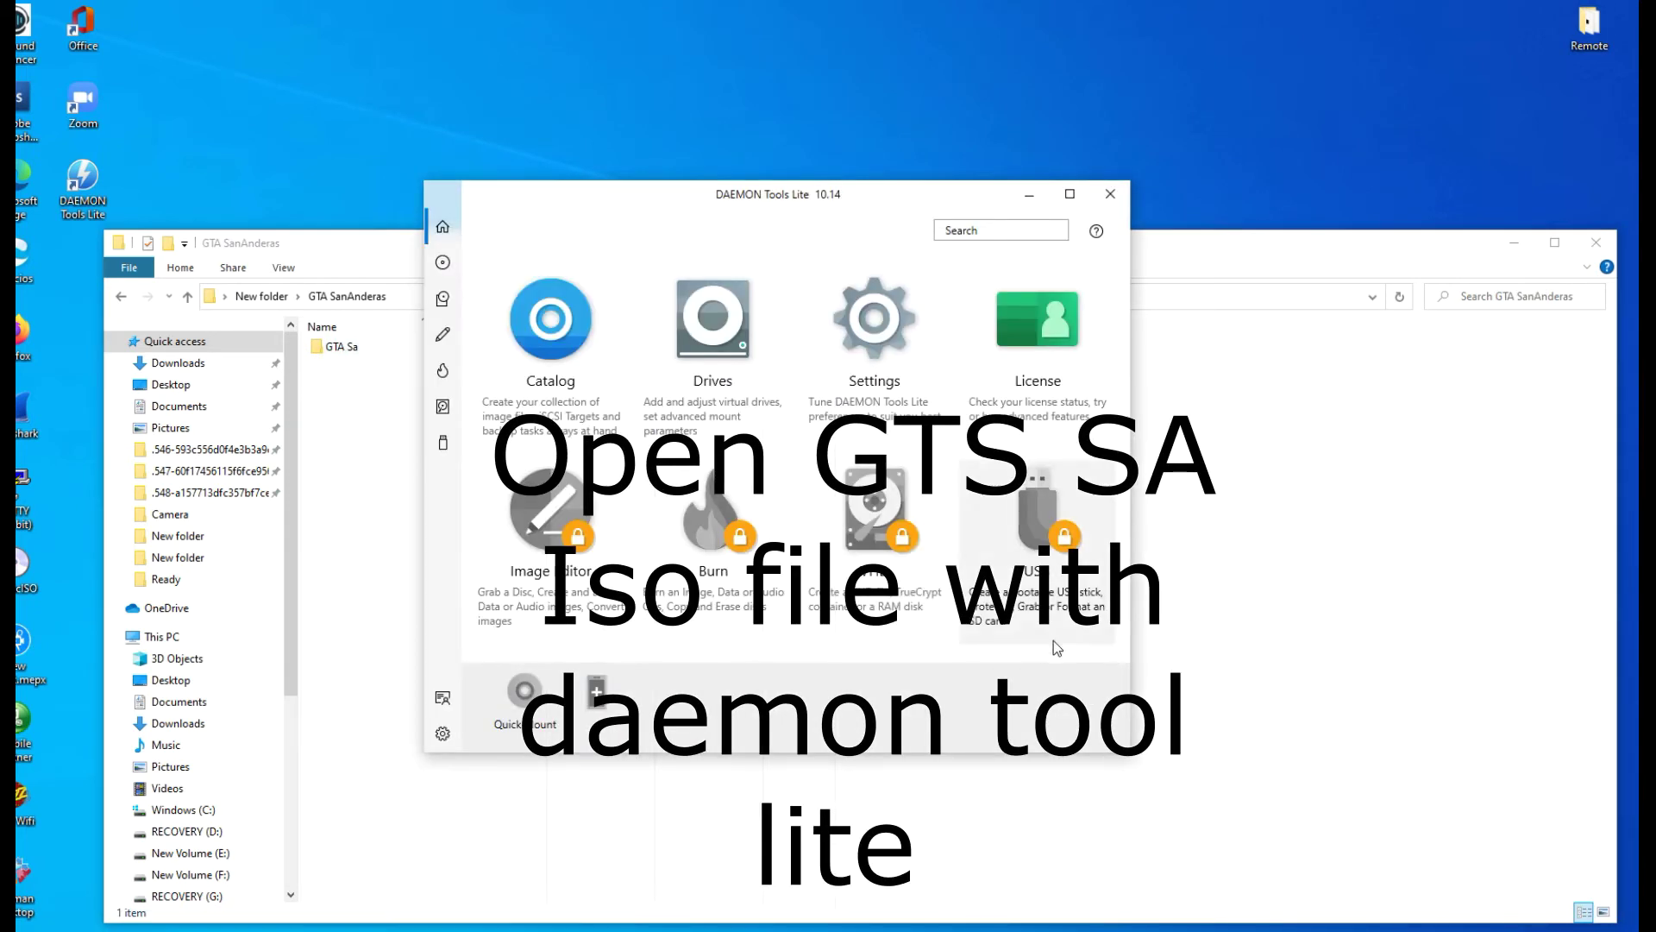
click(1110, 195)
double_click(342, 346)
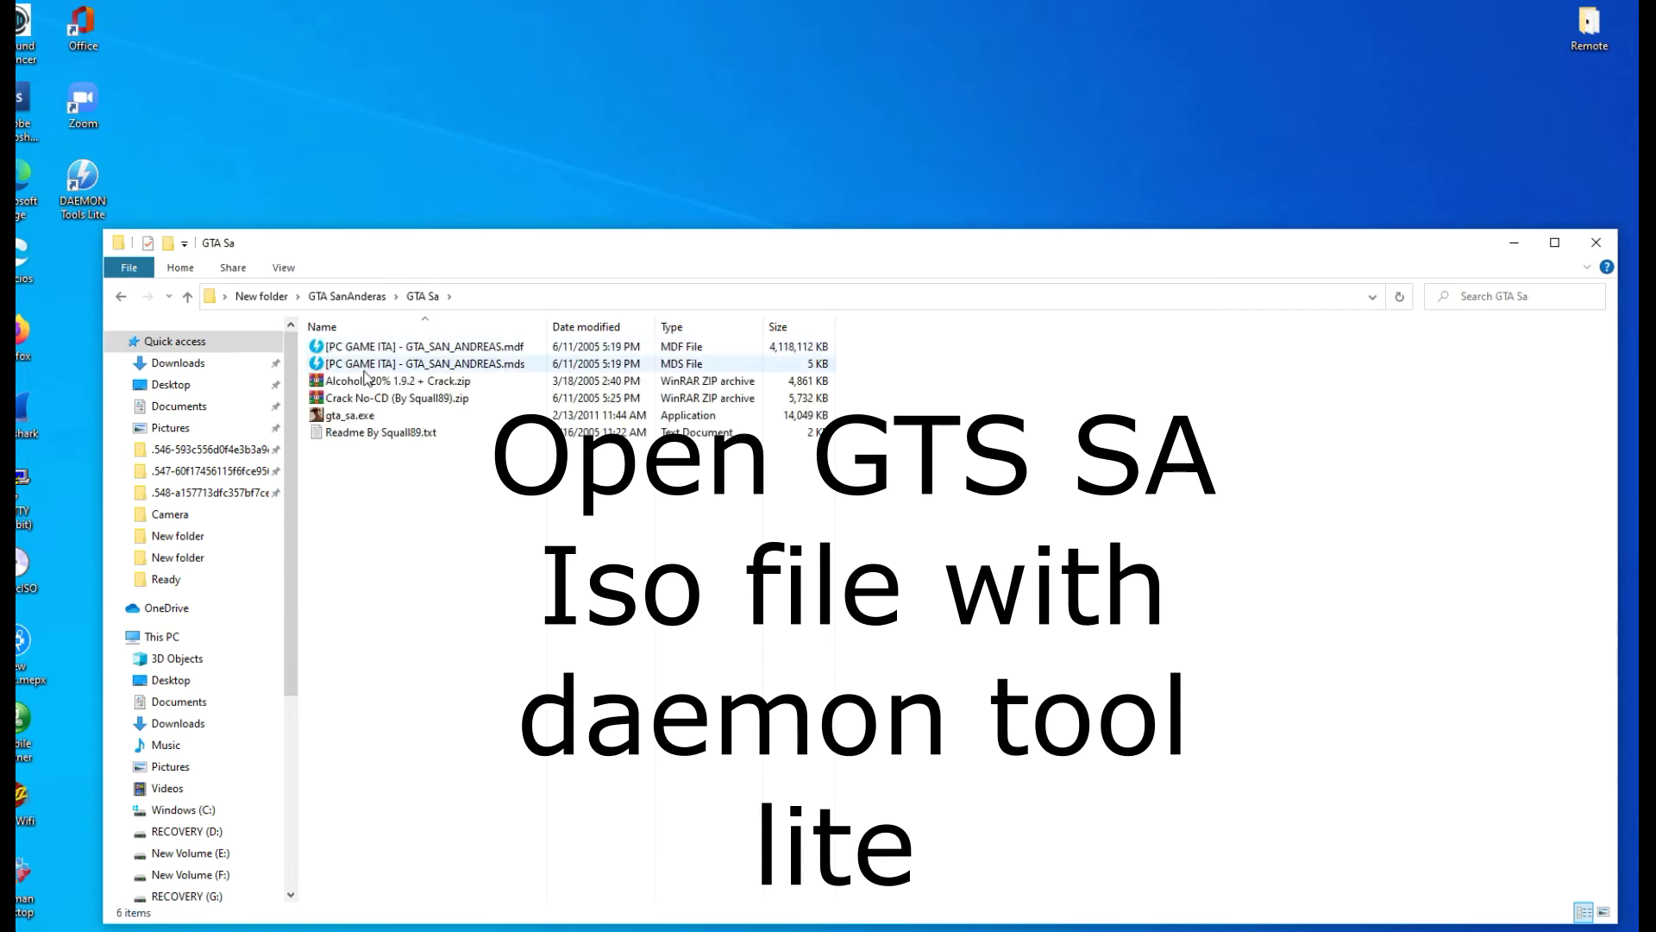
double_click(509, 346)
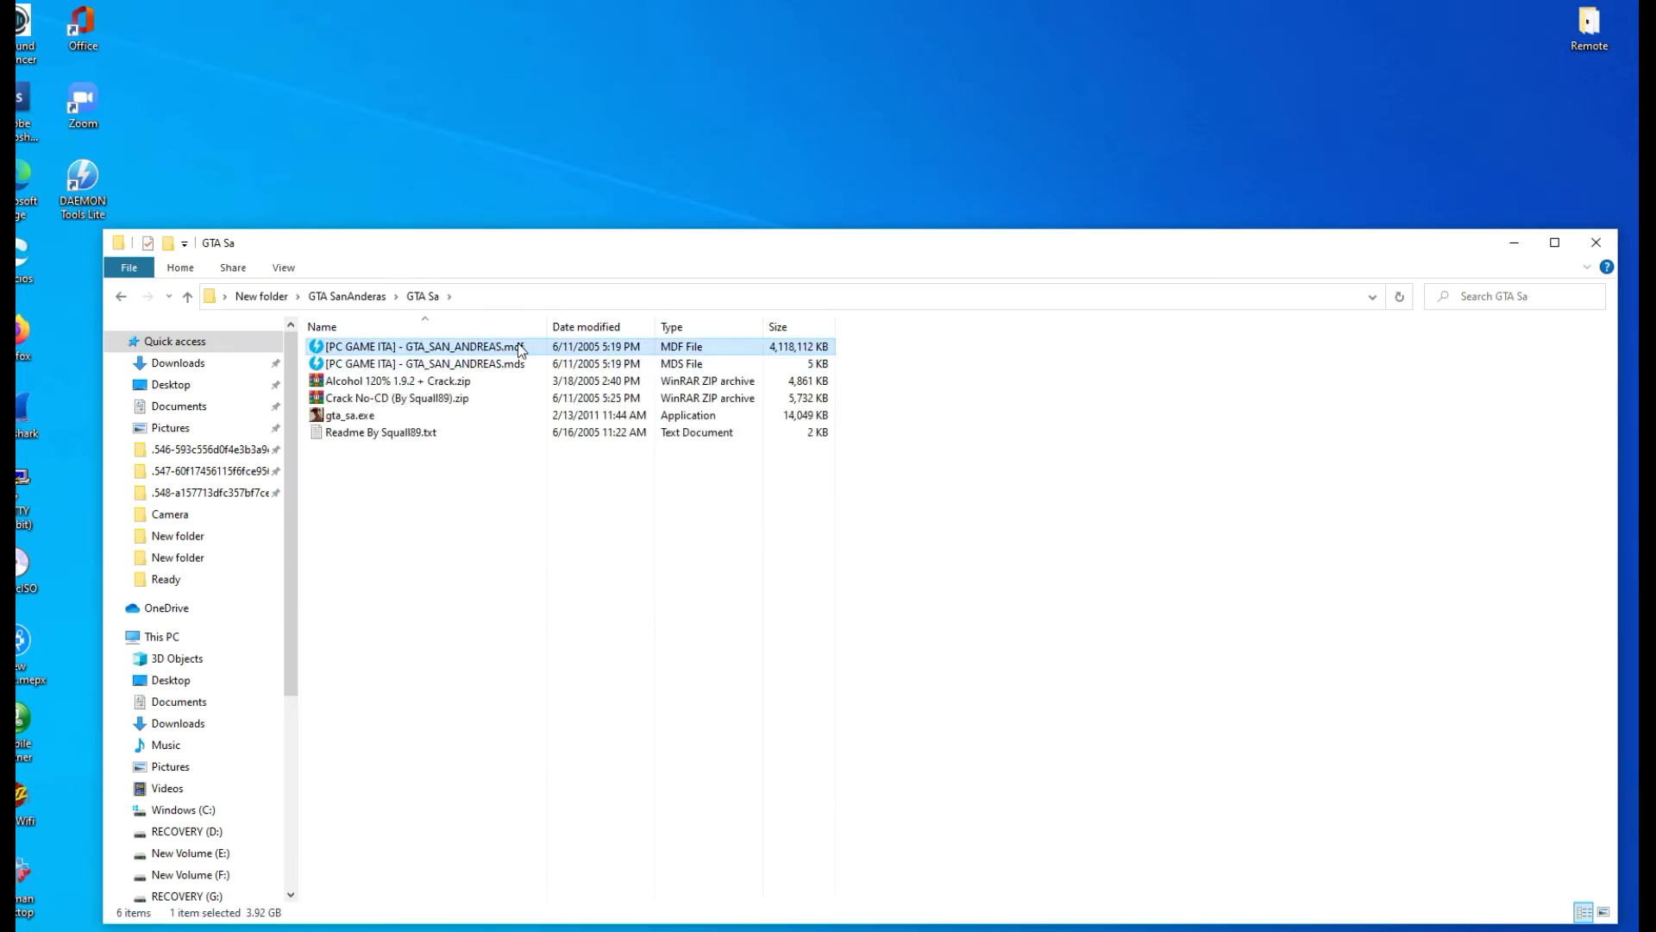
right_click(509, 346)
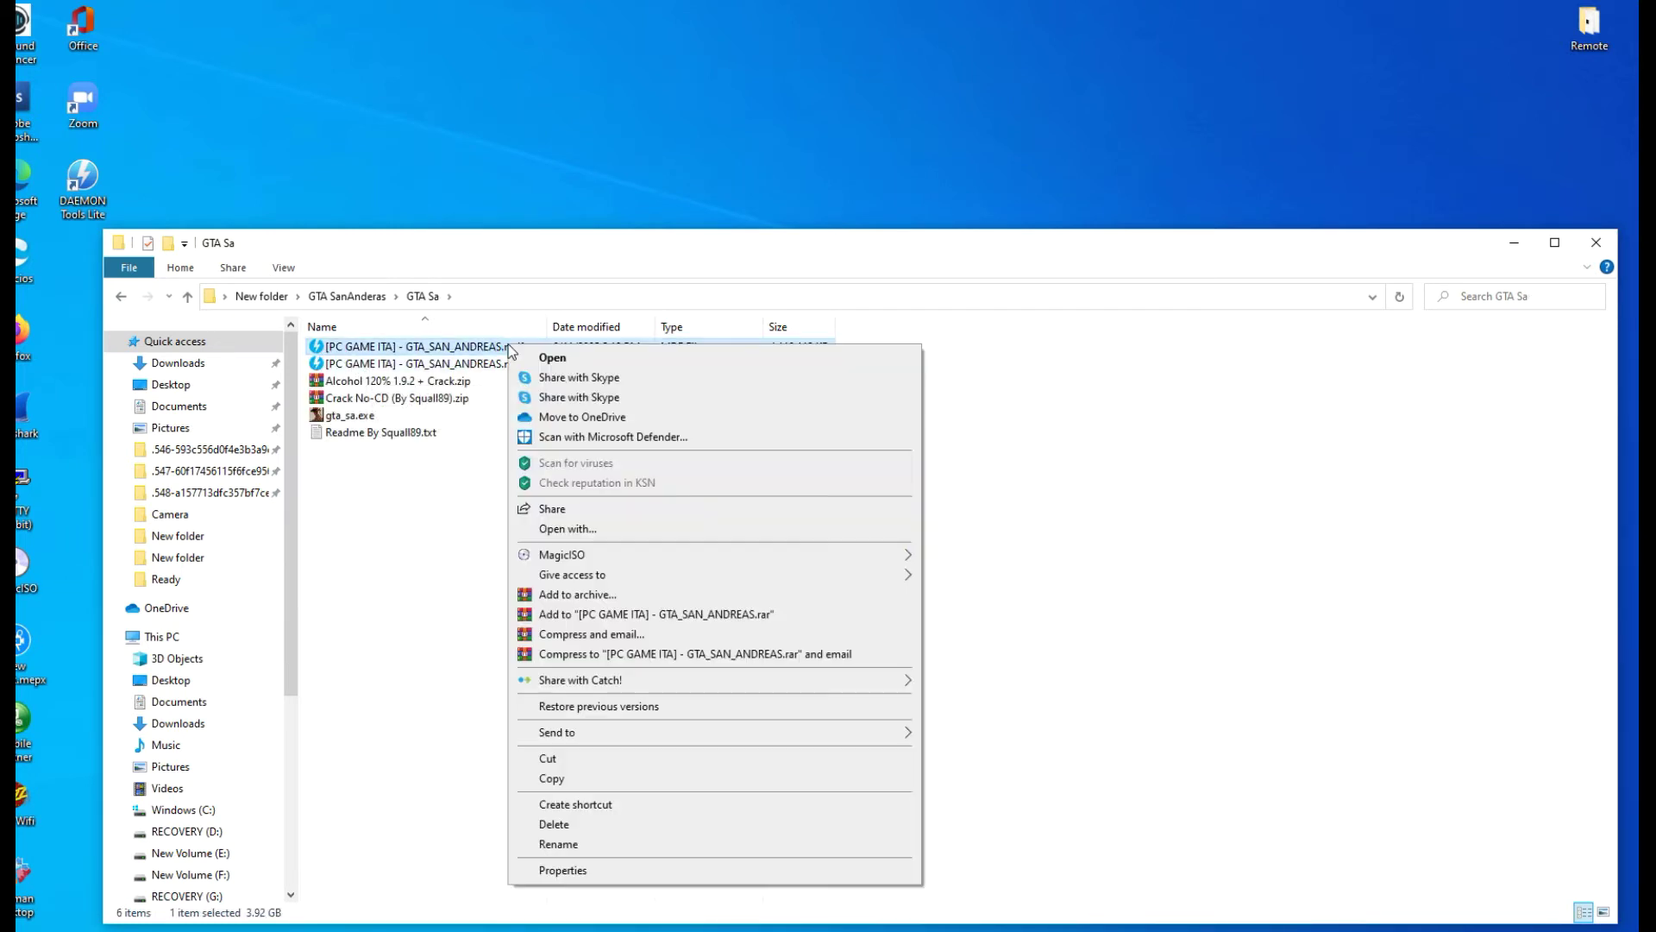
click(522, 357)
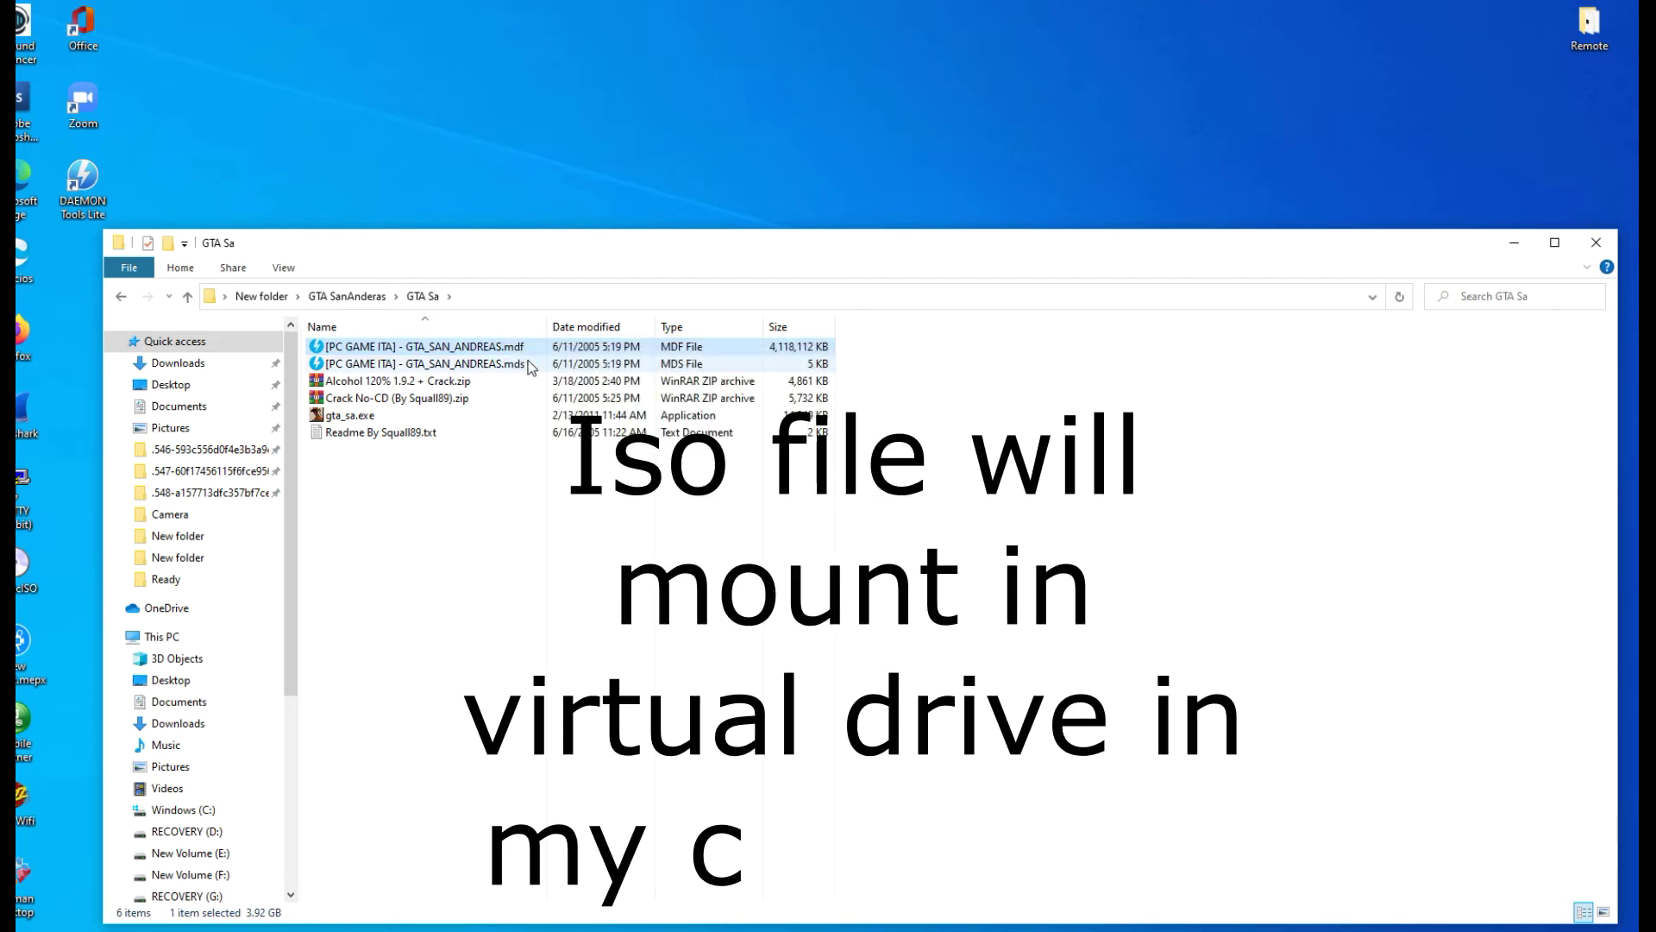
Start the GTA San Andreas installation from the mounted GTA_SAN_ANDREAS drive in This PC, with English as the setup language
scroll(246, 690, down, 5)
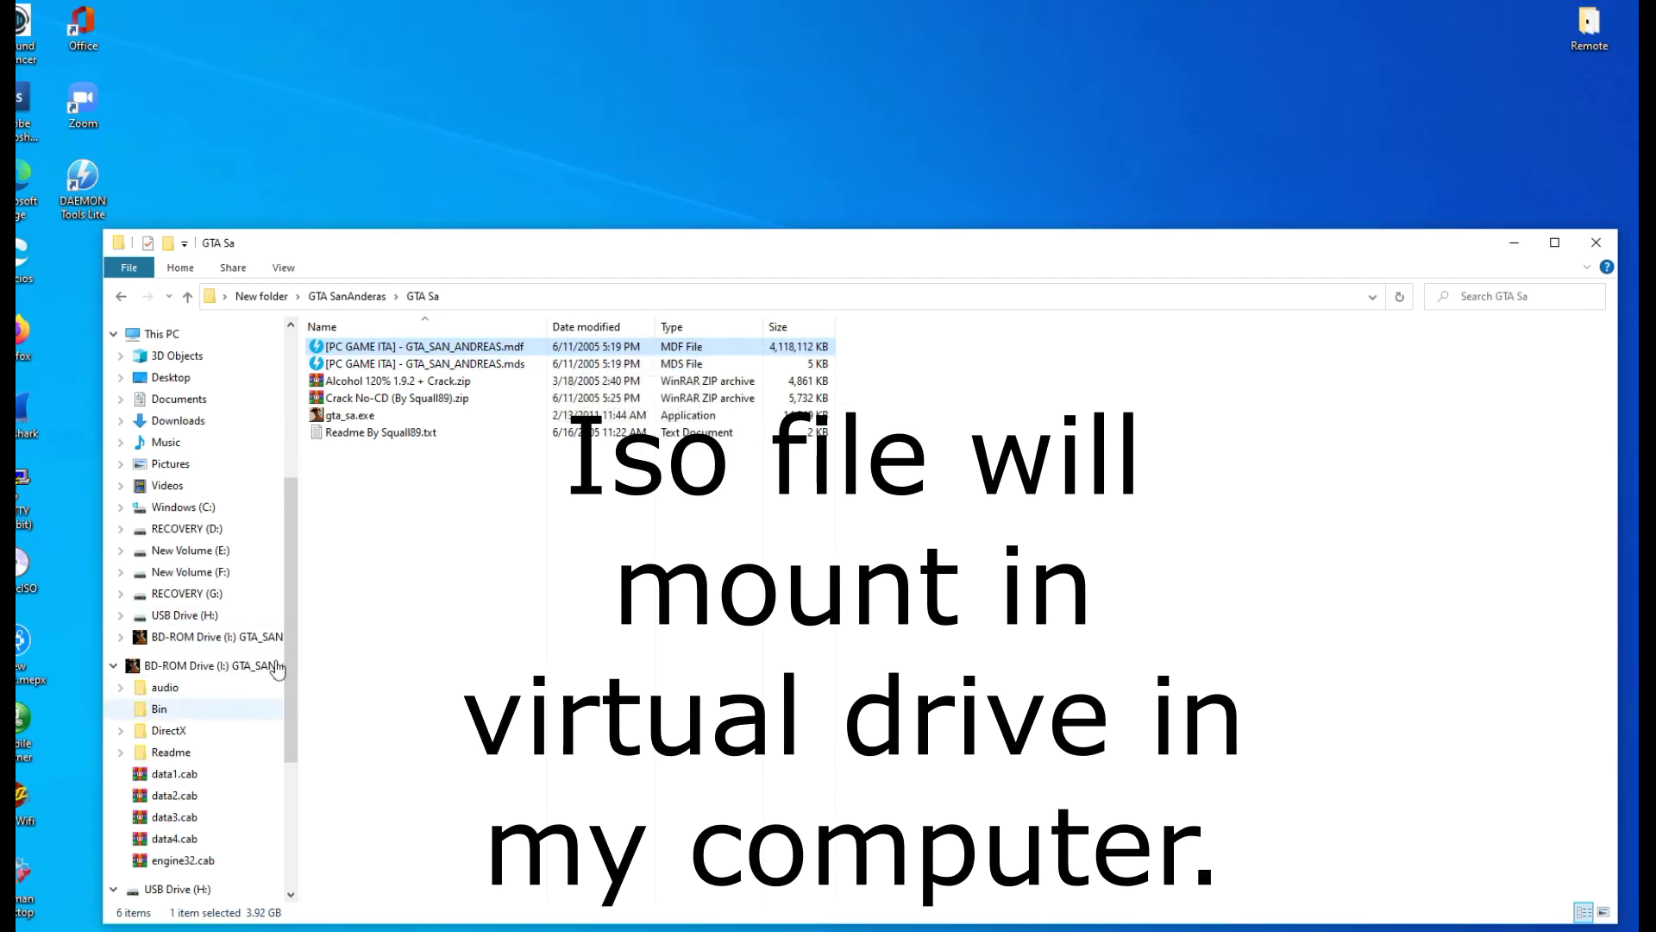
click(163, 334)
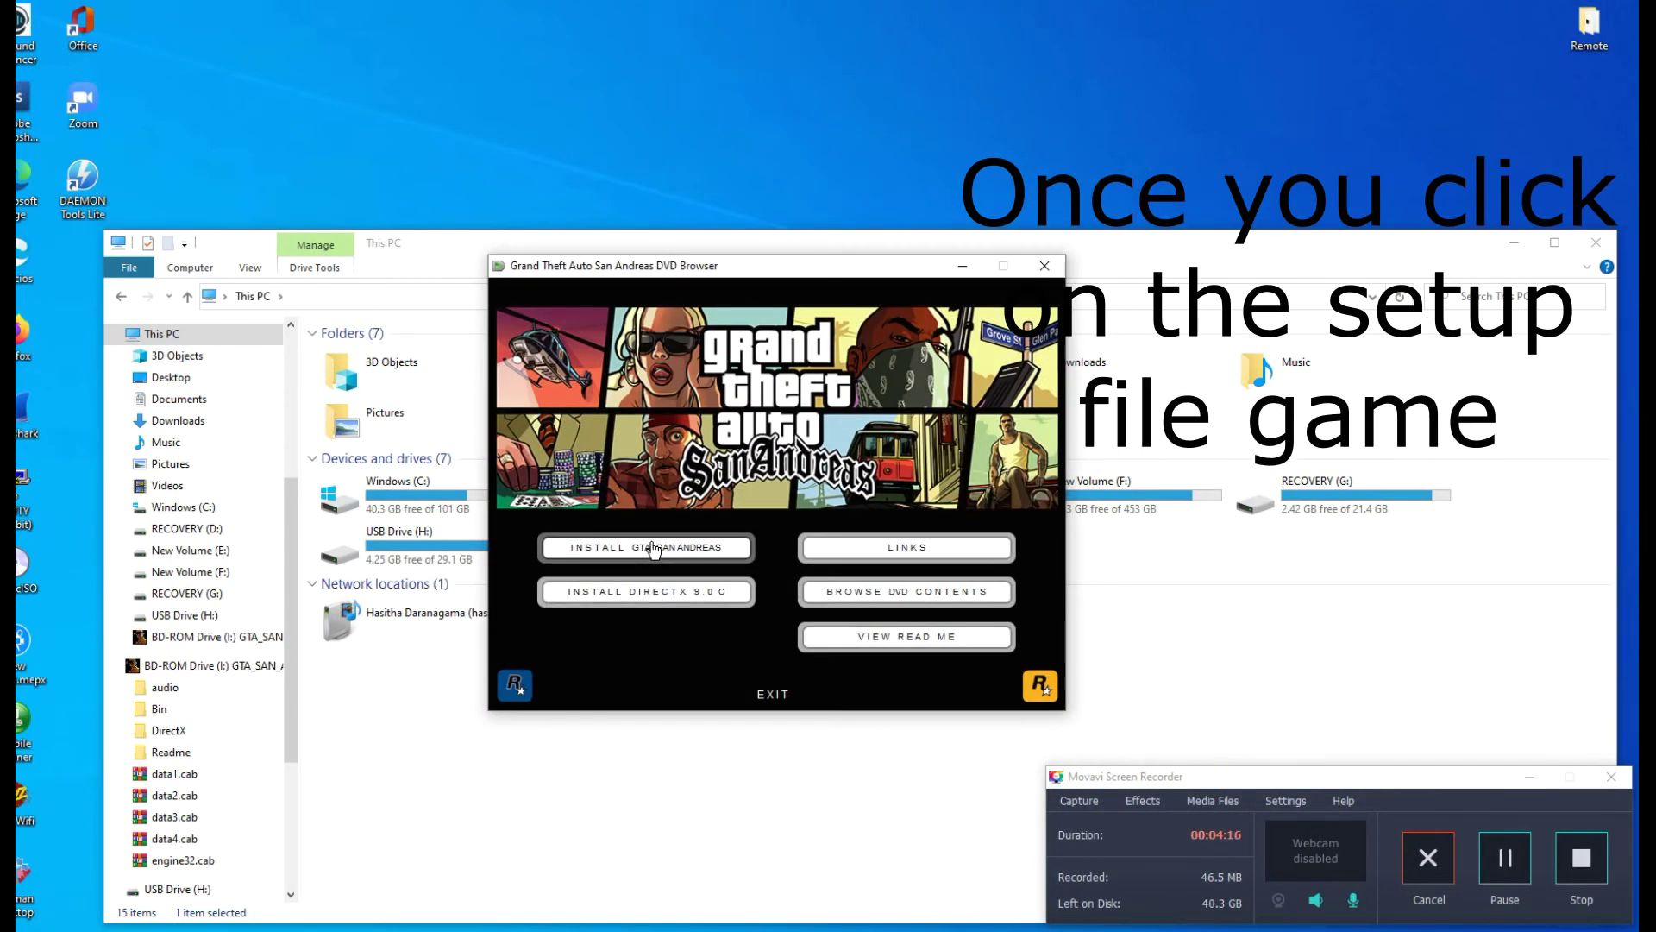
click(653, 548)
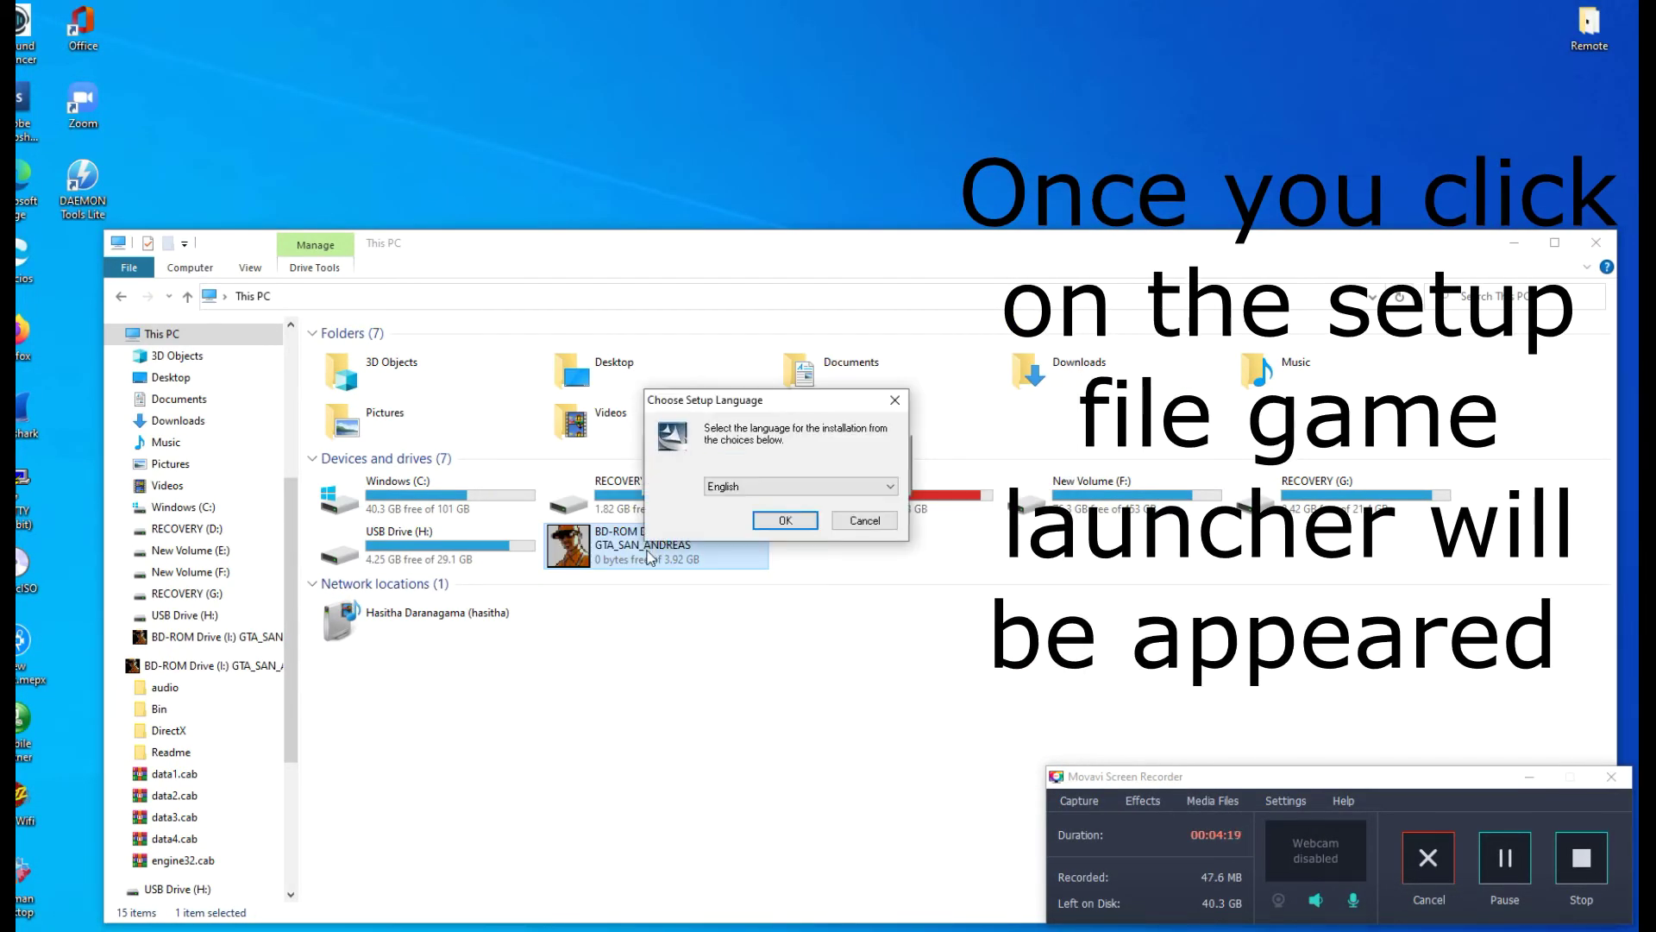
click(766, 522)
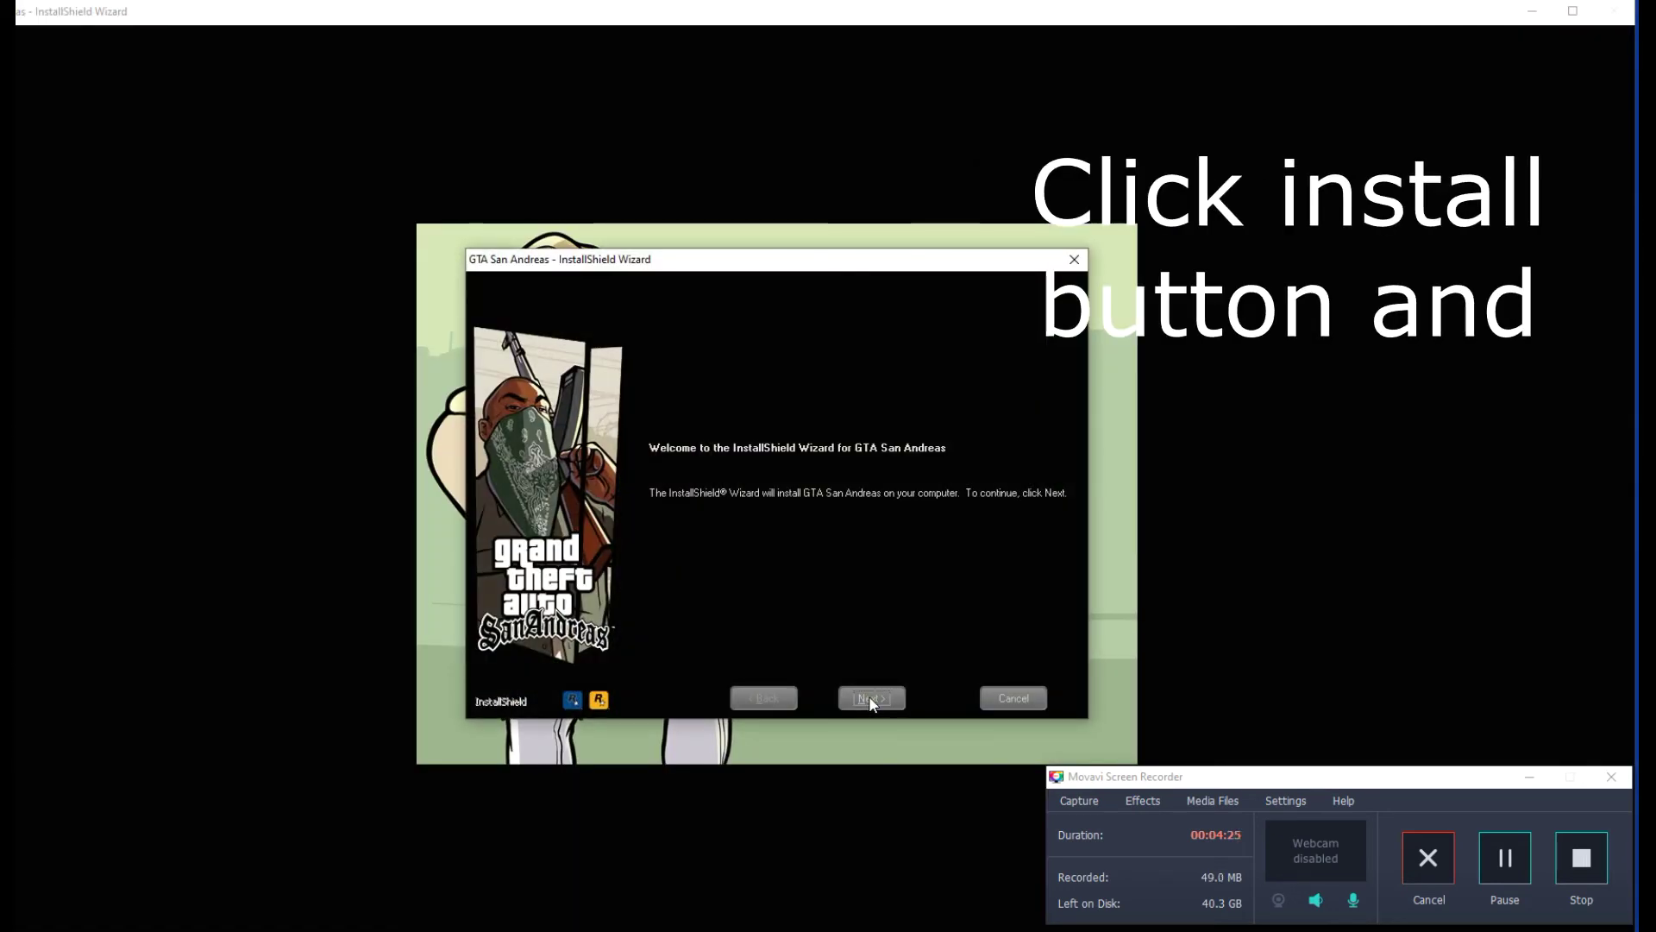
Accept the license agreement in the GTA San Andreas setup wizard and choose the Custom setup type
click(870, 697)
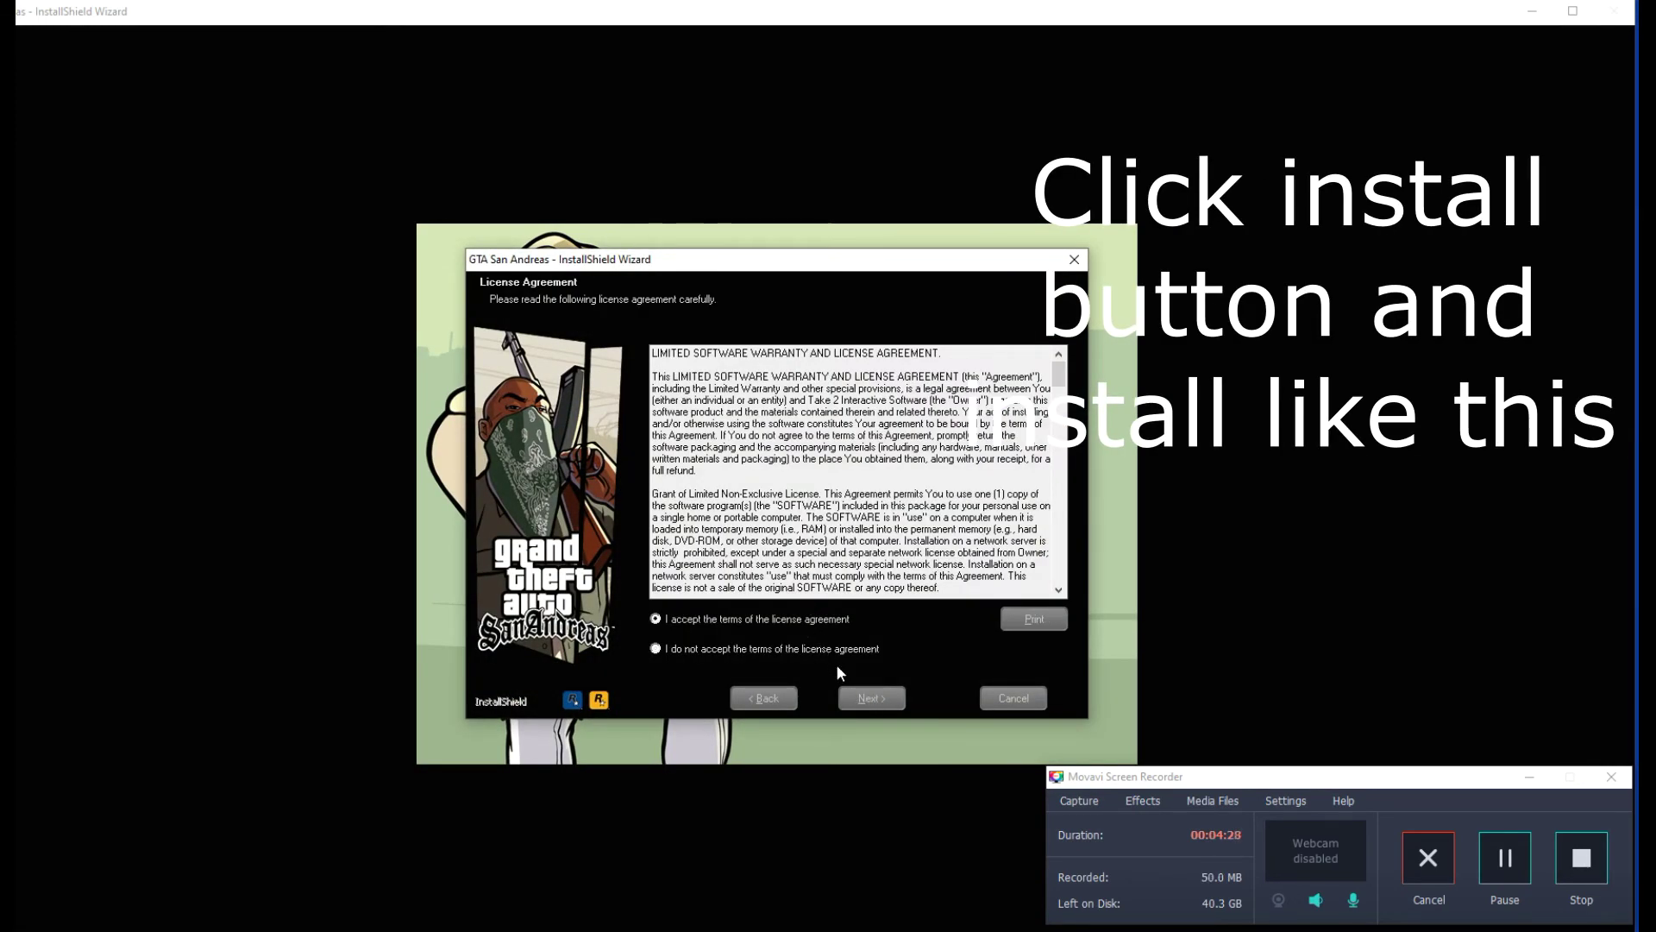
click(861, 697)
click(859, 695)
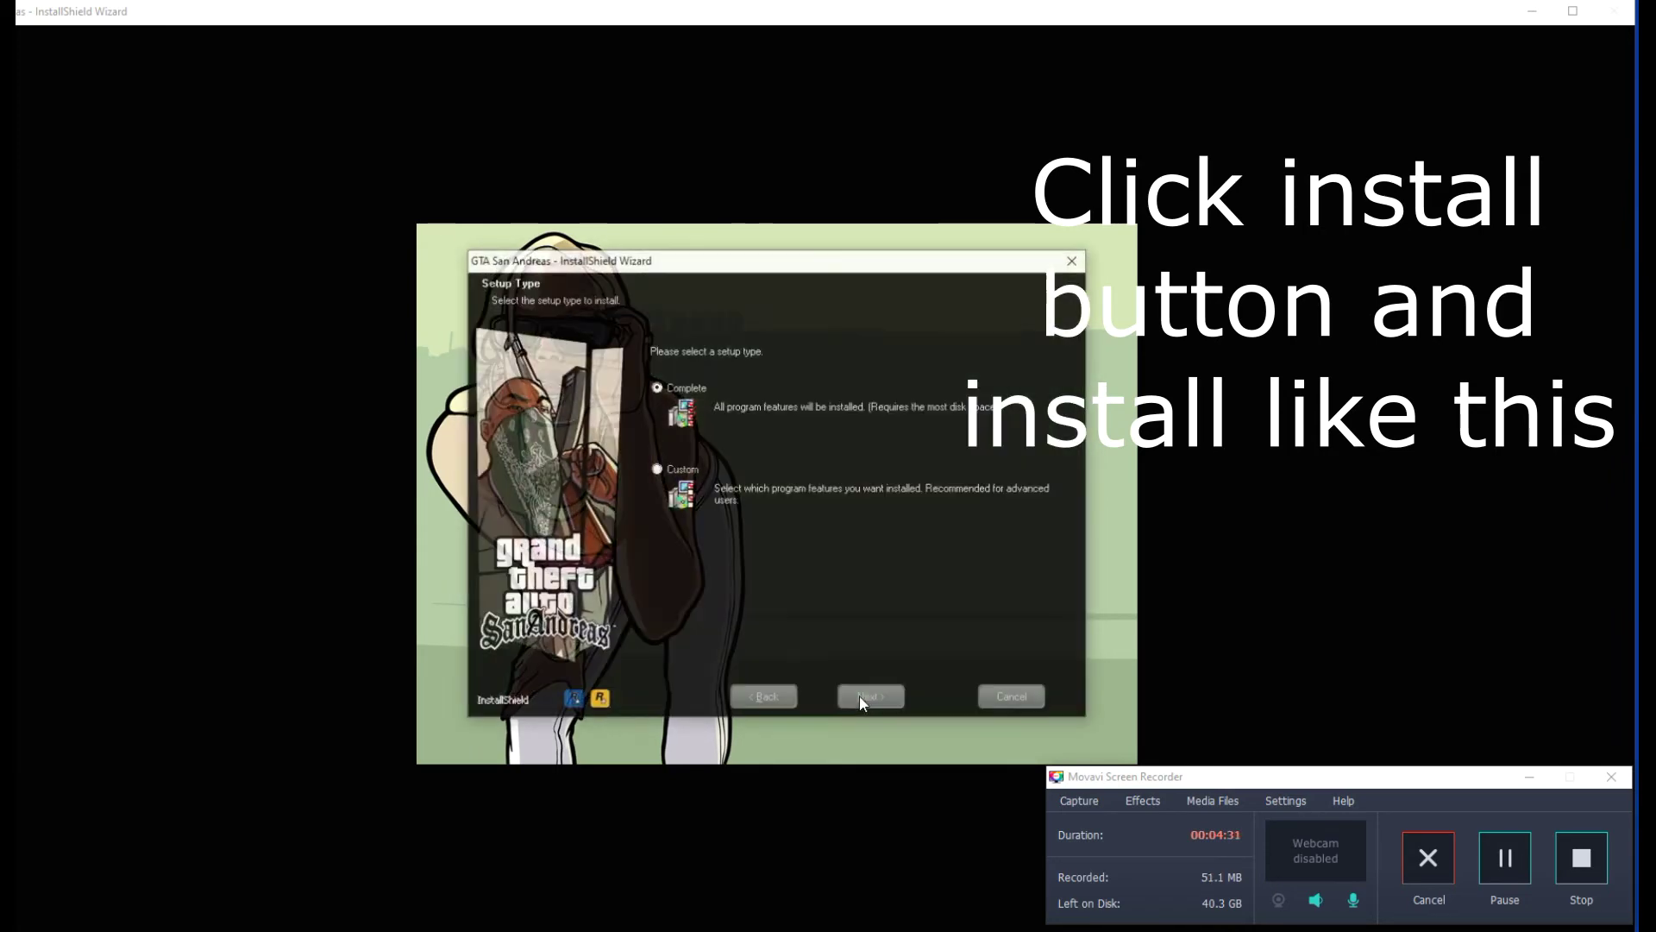
click(847, 690)
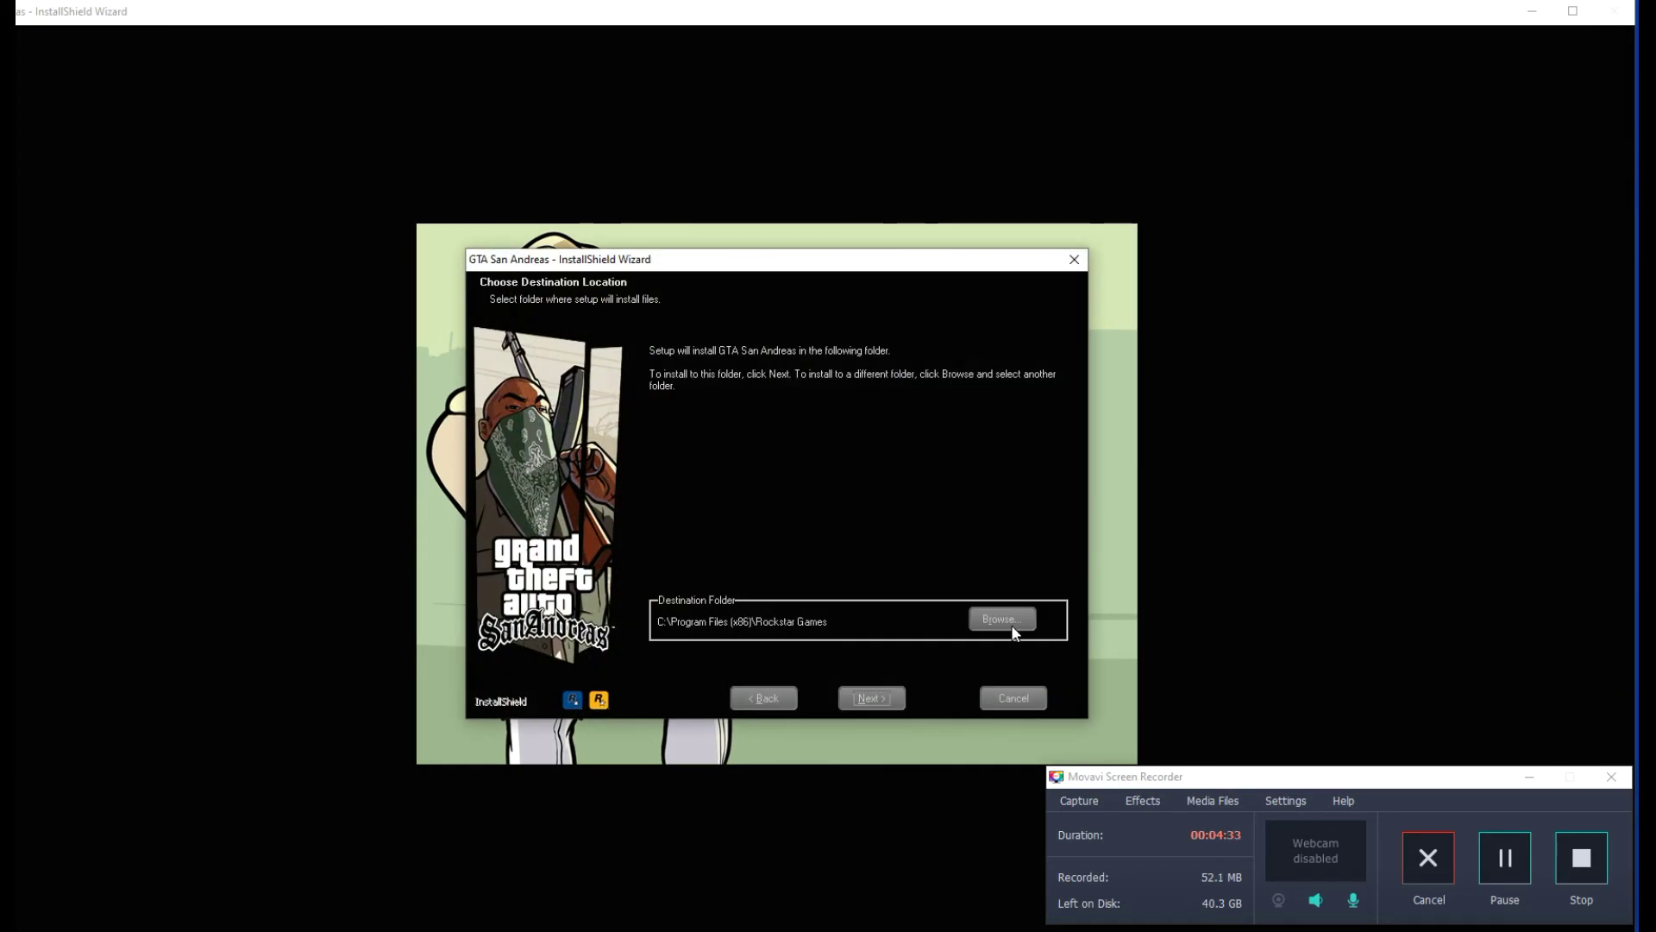
Set the installation's destination folder to F:\Games
scroll(721, 515, down, 3)
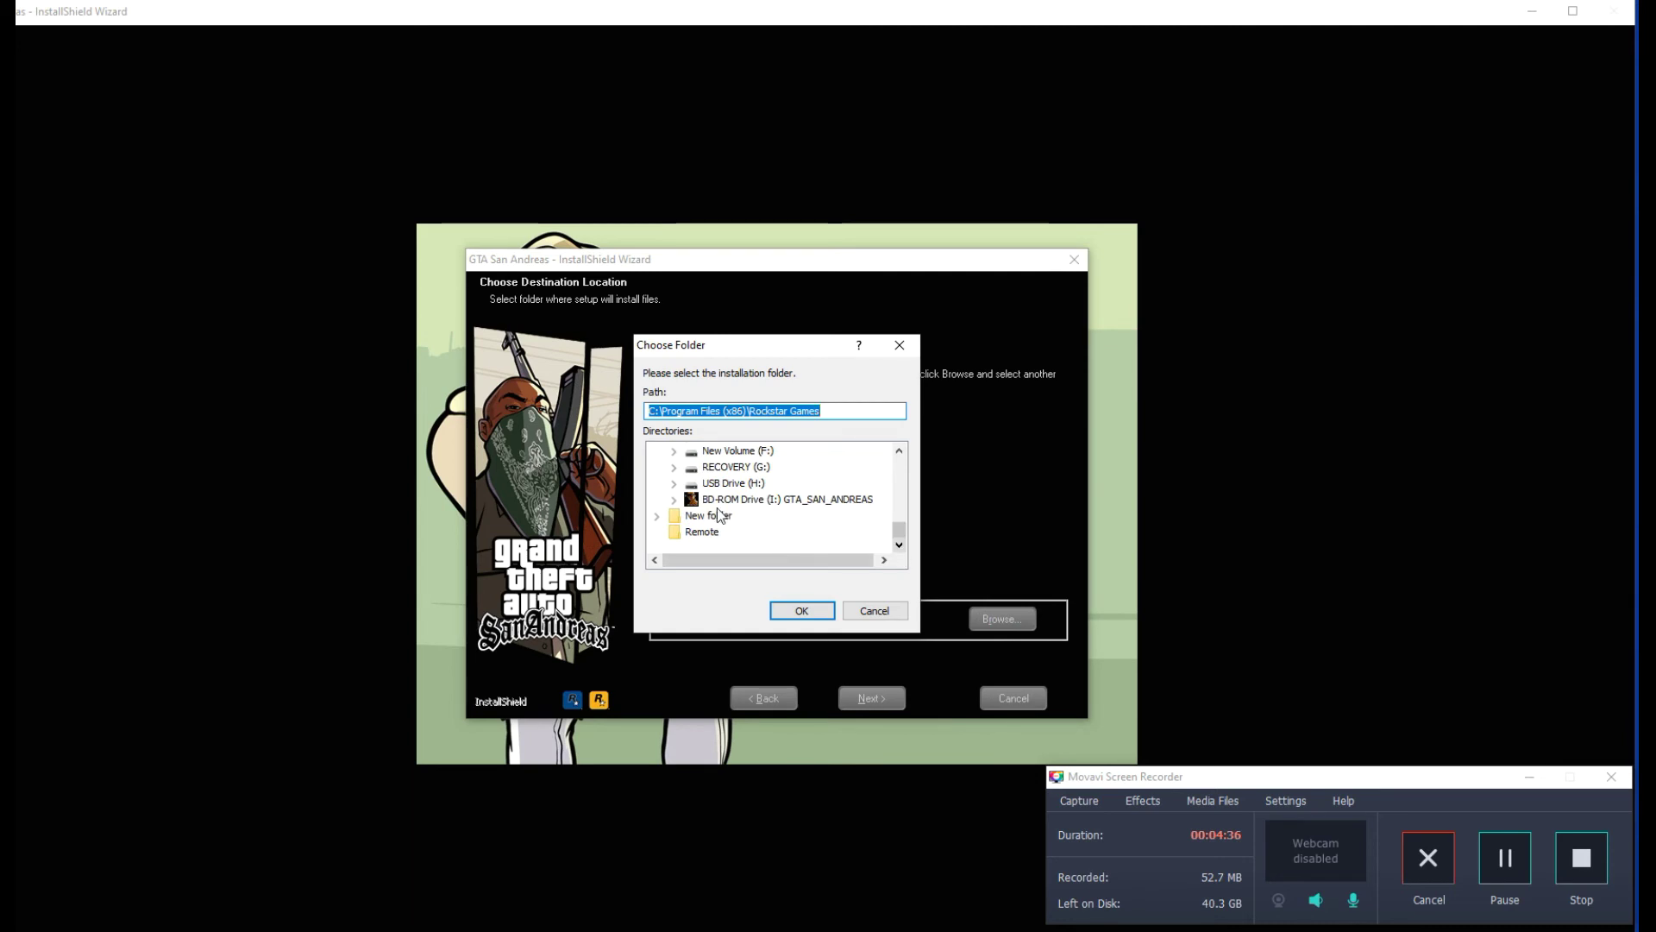
click(673, 451)
scroll(759, 527, down, 3)
click(735, 500)
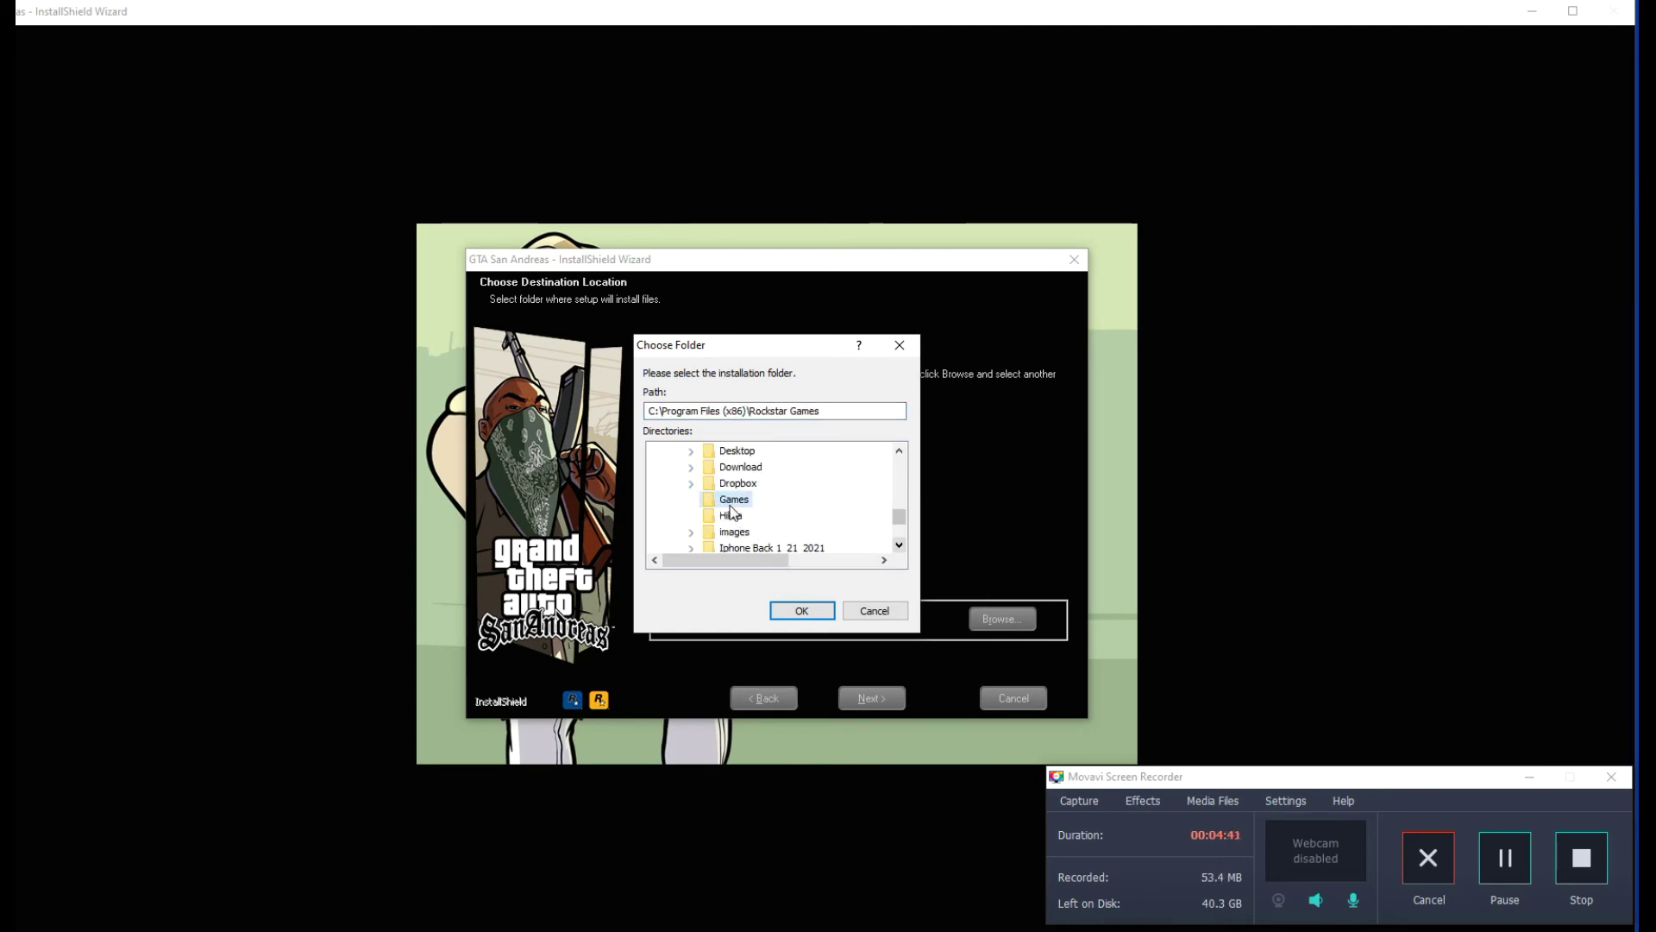
click(801, 610)
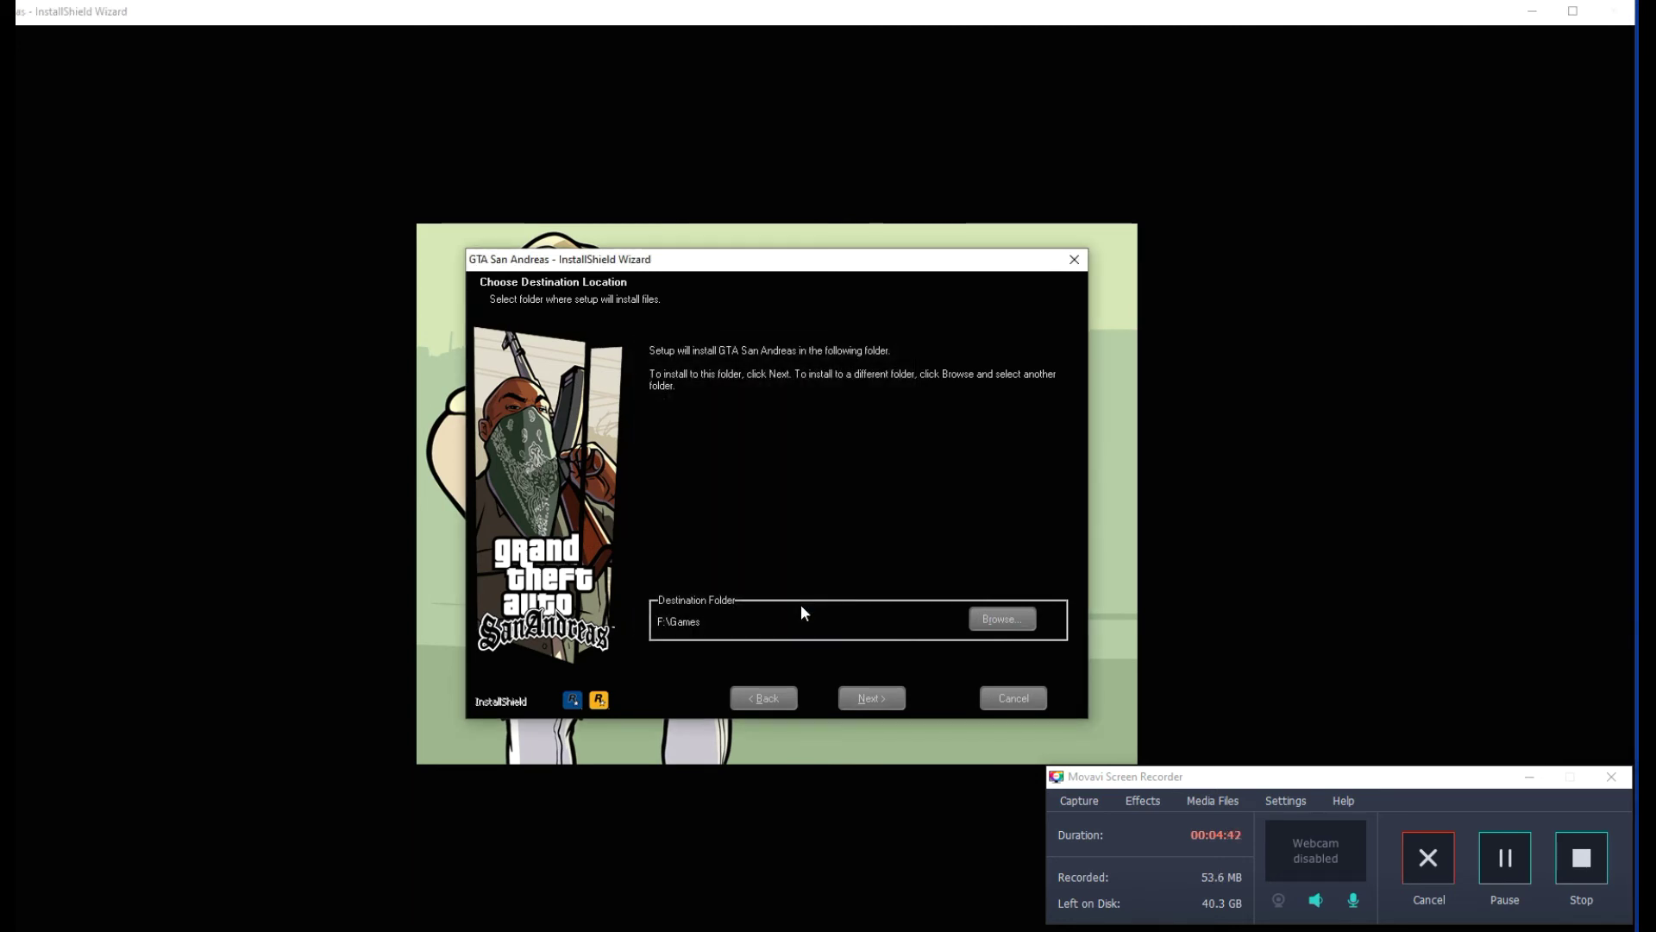
Accept the destination folder and include the GTA: San Andreas Audio feature in the installation
click(878, 703)
click(656, 388)
click(874, 699)
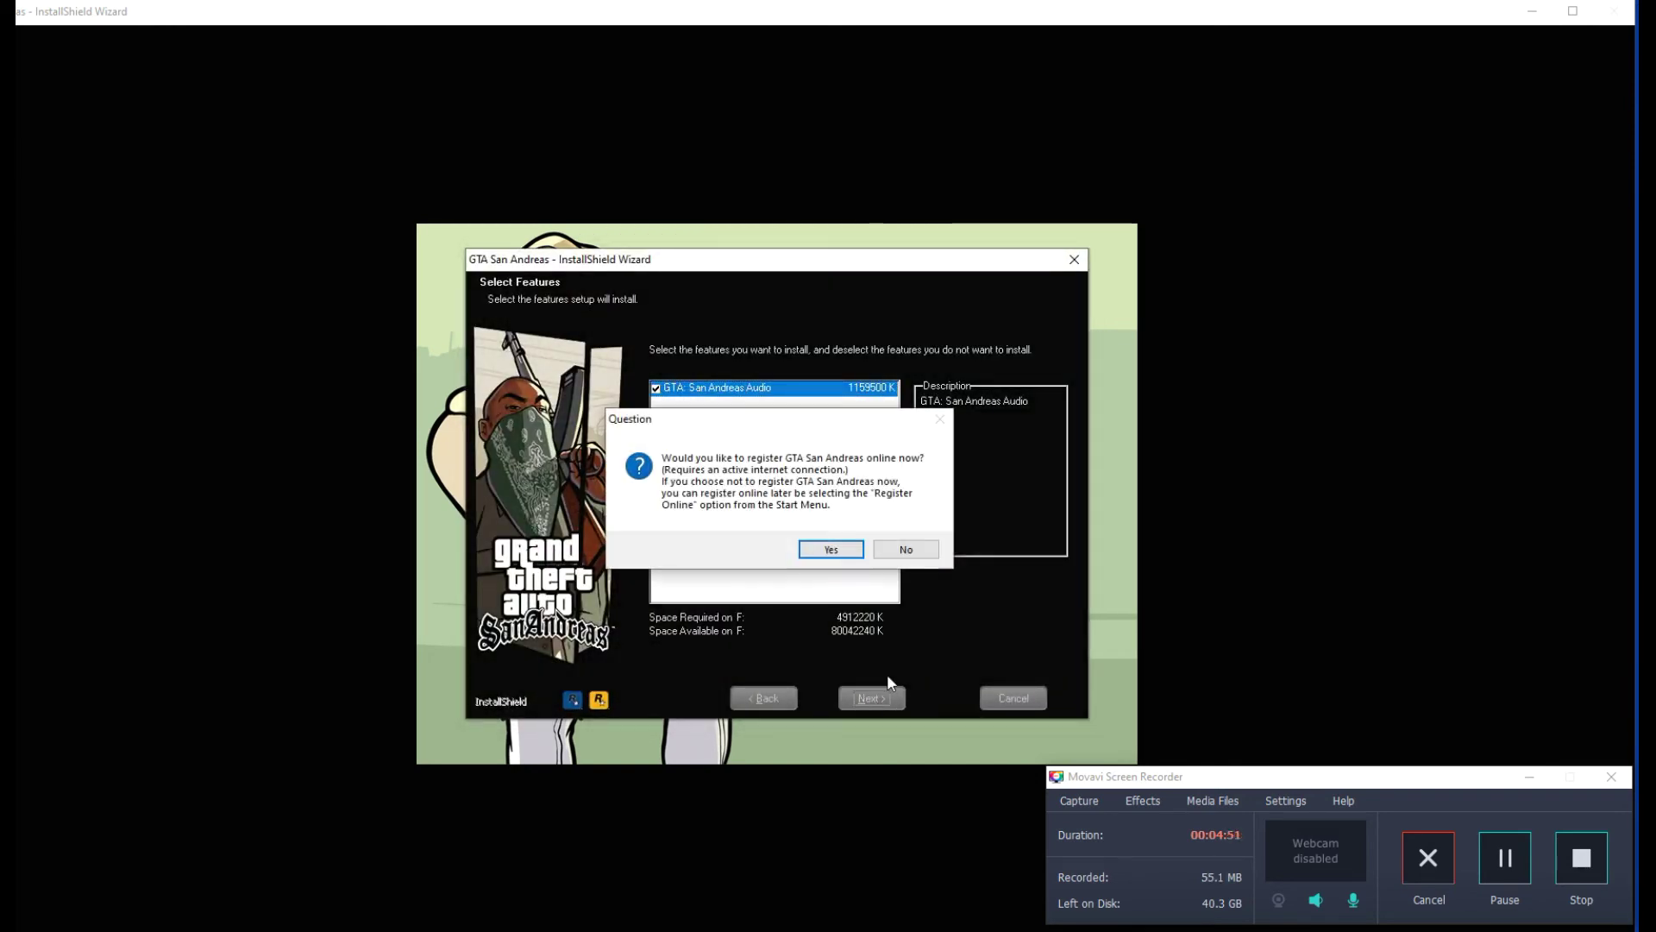
Decline online registration of GTA San Andreas and agree to create its desktop shortcut
click(904, 549)
click(904, 549)
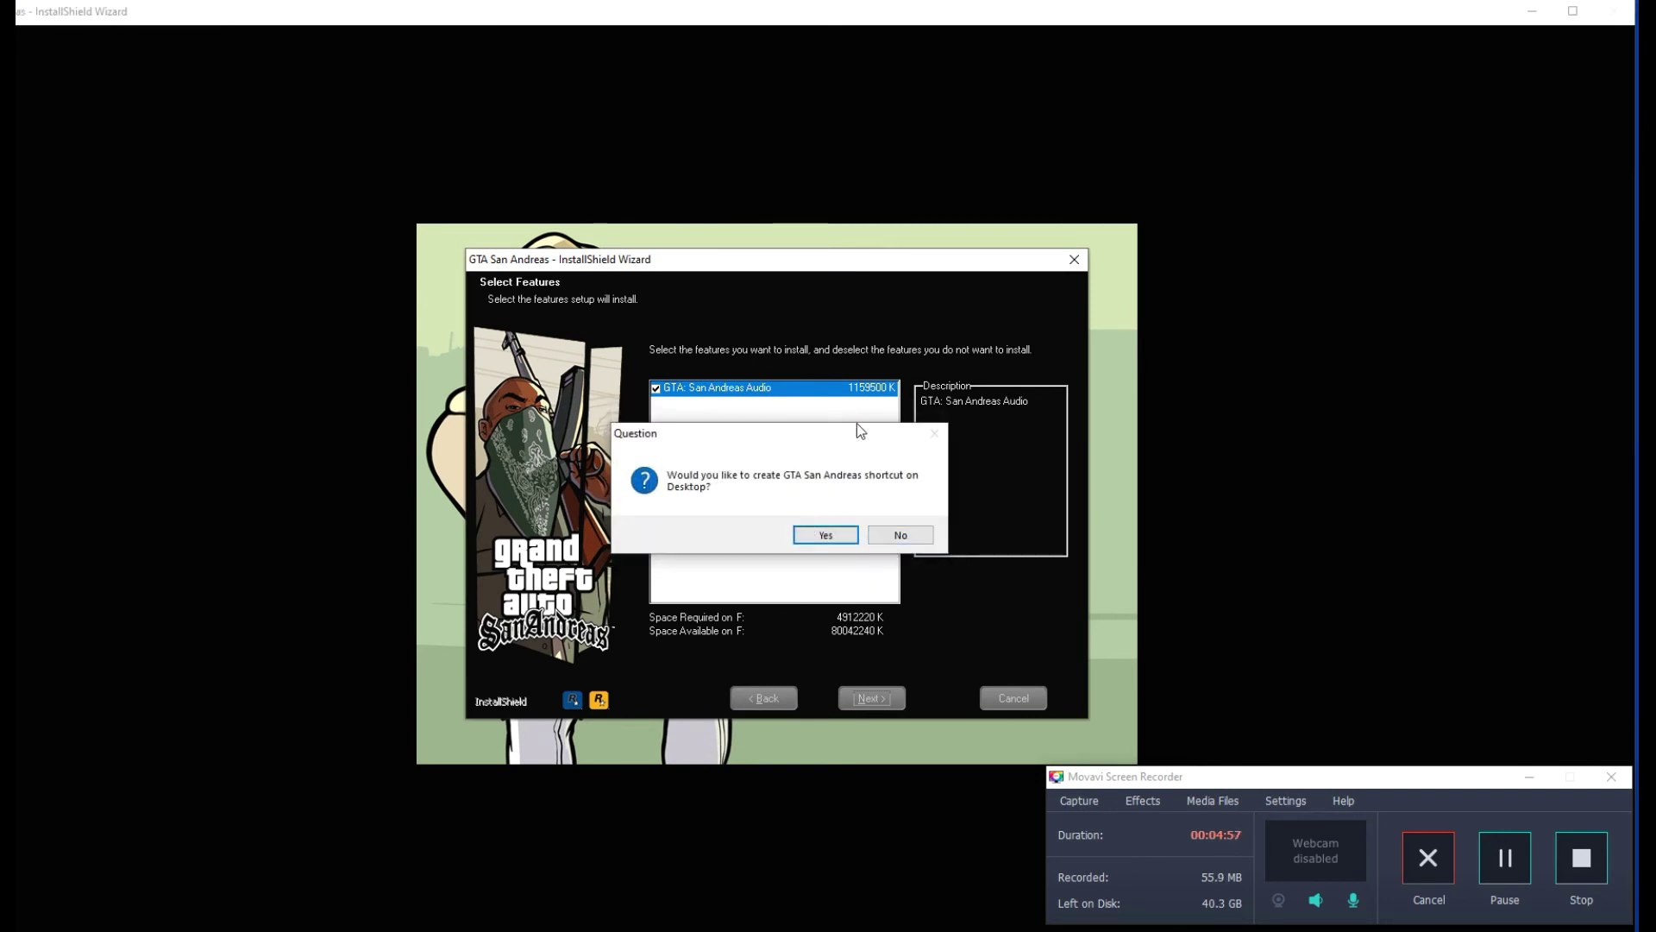
click(826, 535)
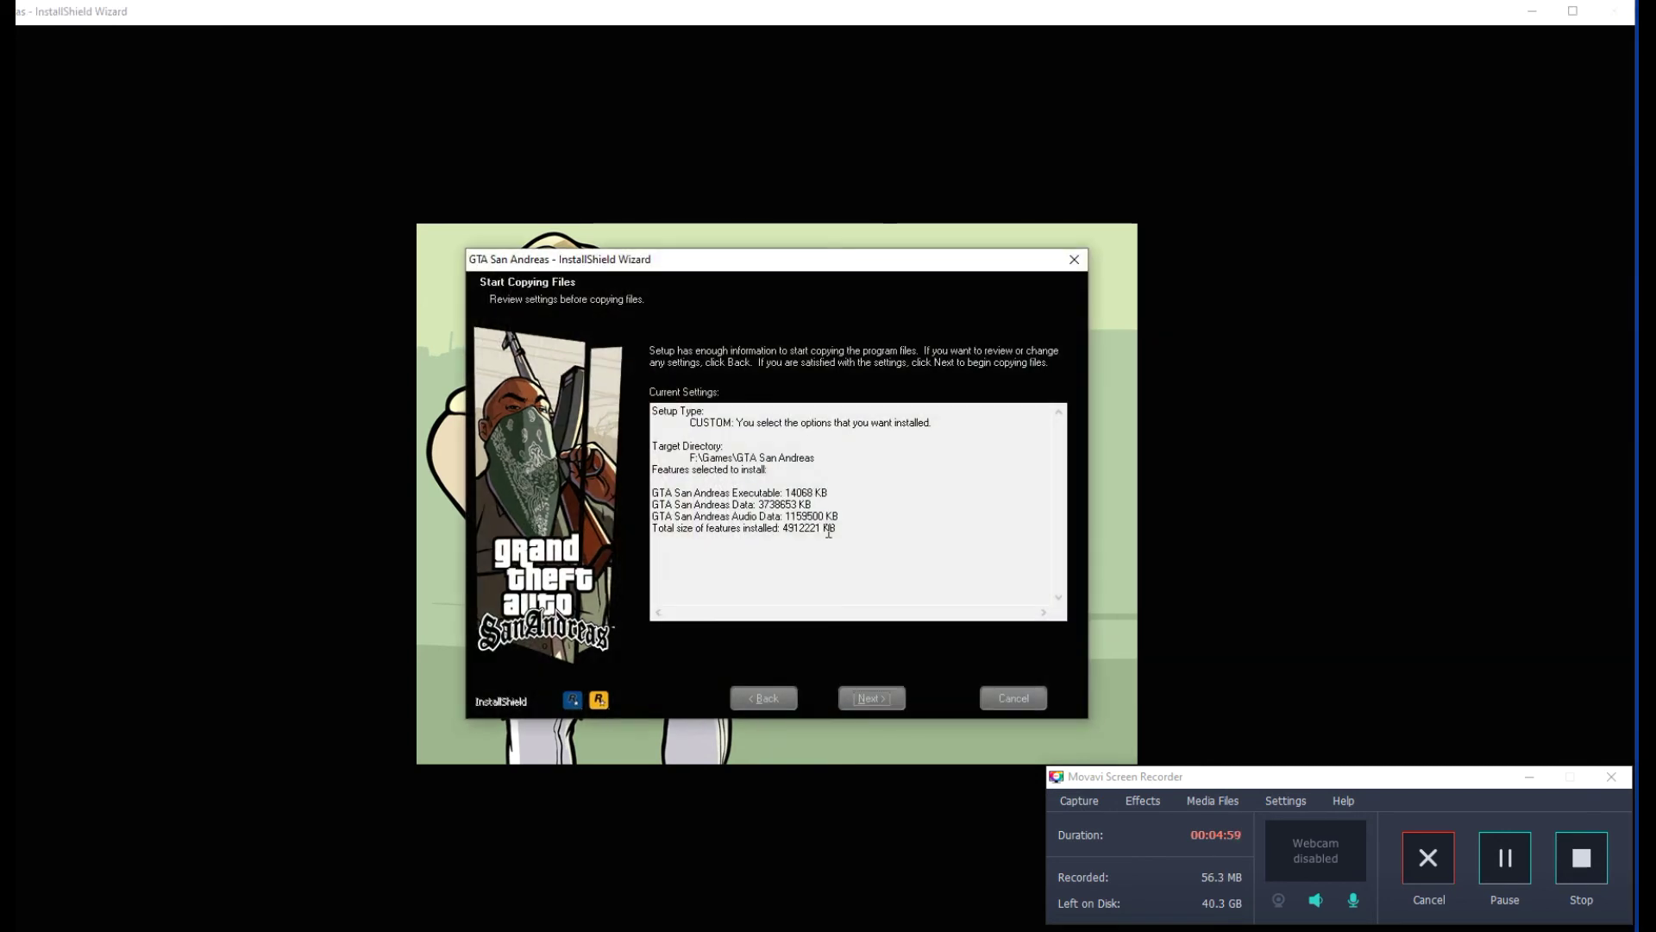
Start copying the GTA San Andreas files with the reviewed settings, finish the setup wizard and close the This PC window
click(877, 692)
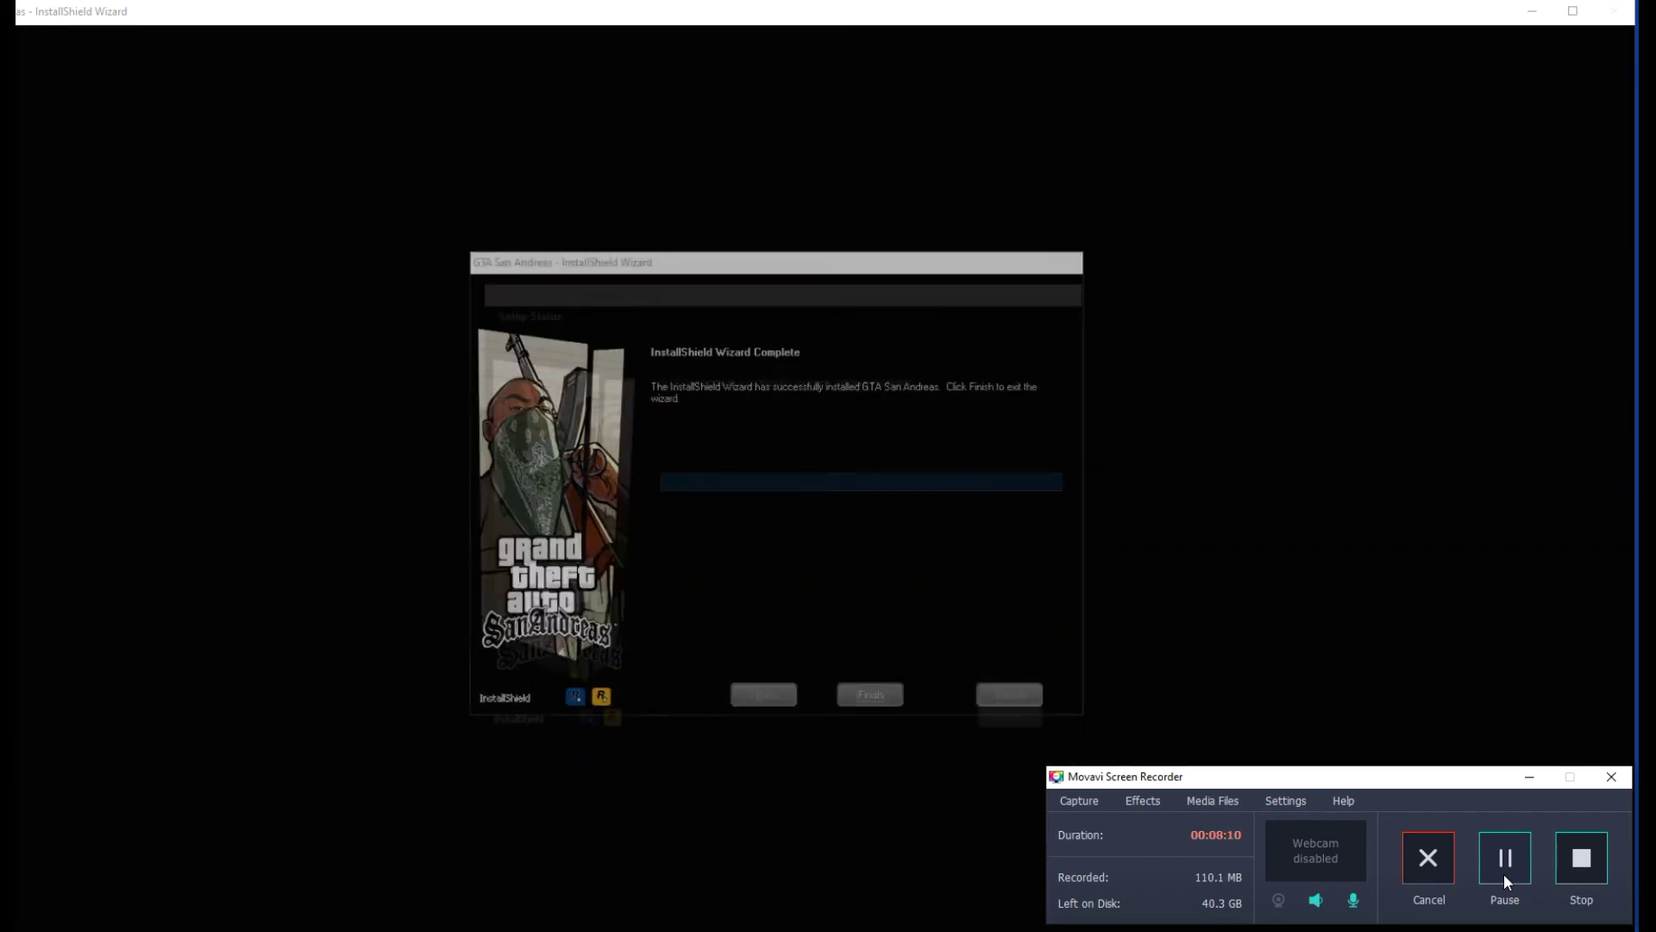
click(866, 700)
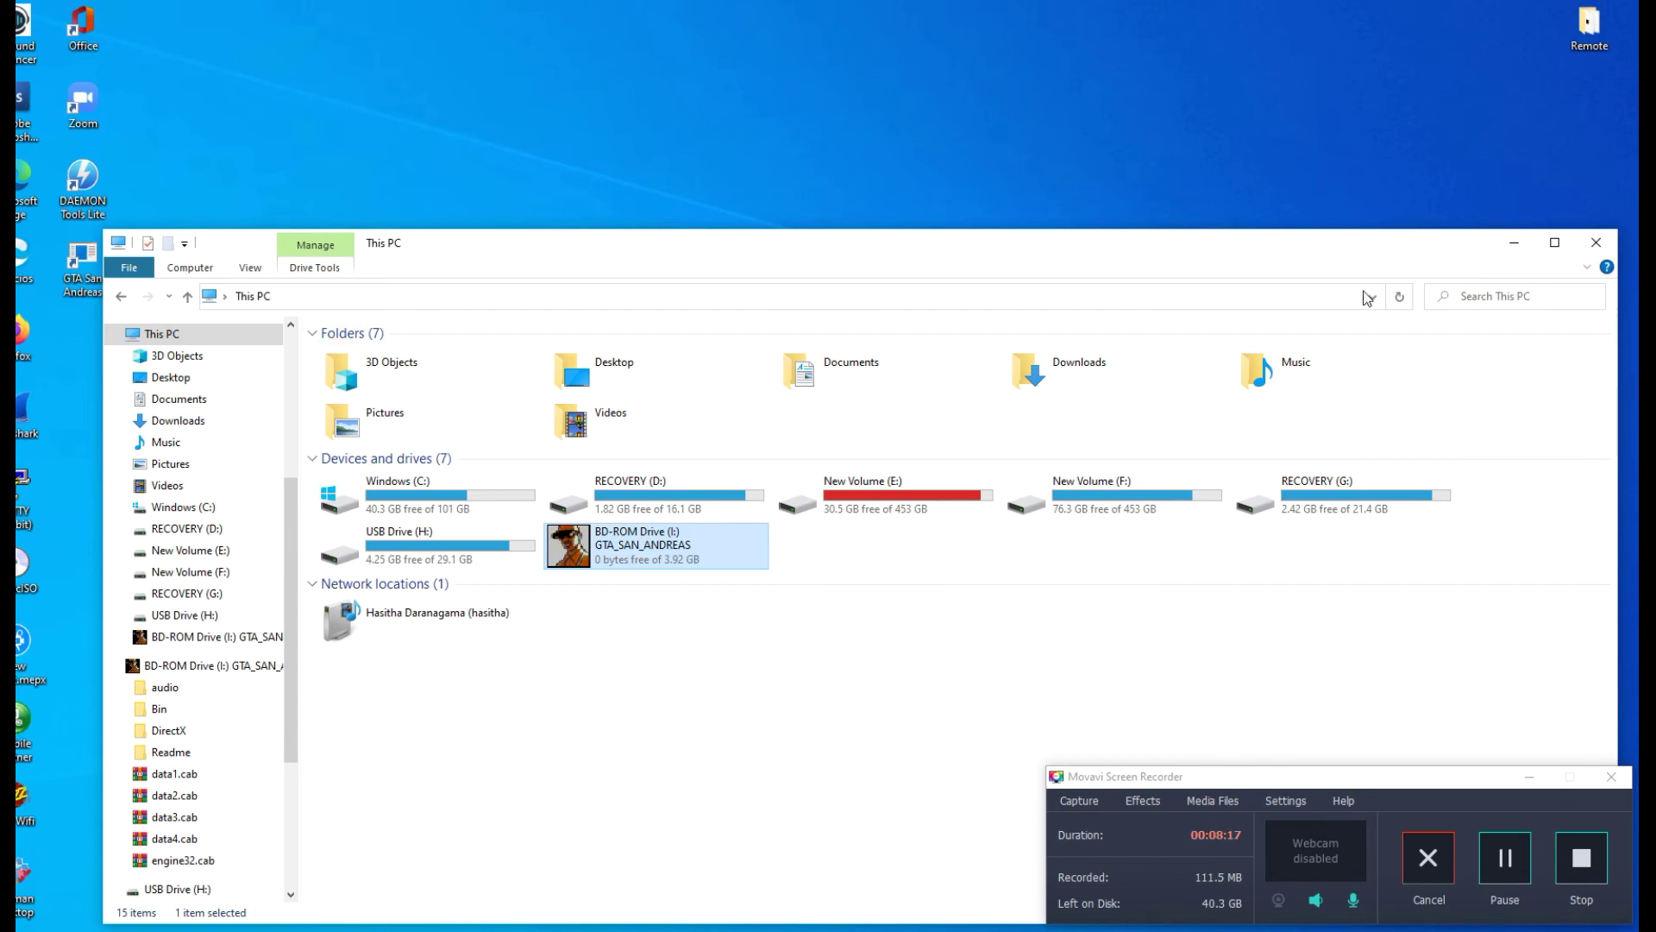
drag(1346, 254, 1318, 450)
click(1596, 438)
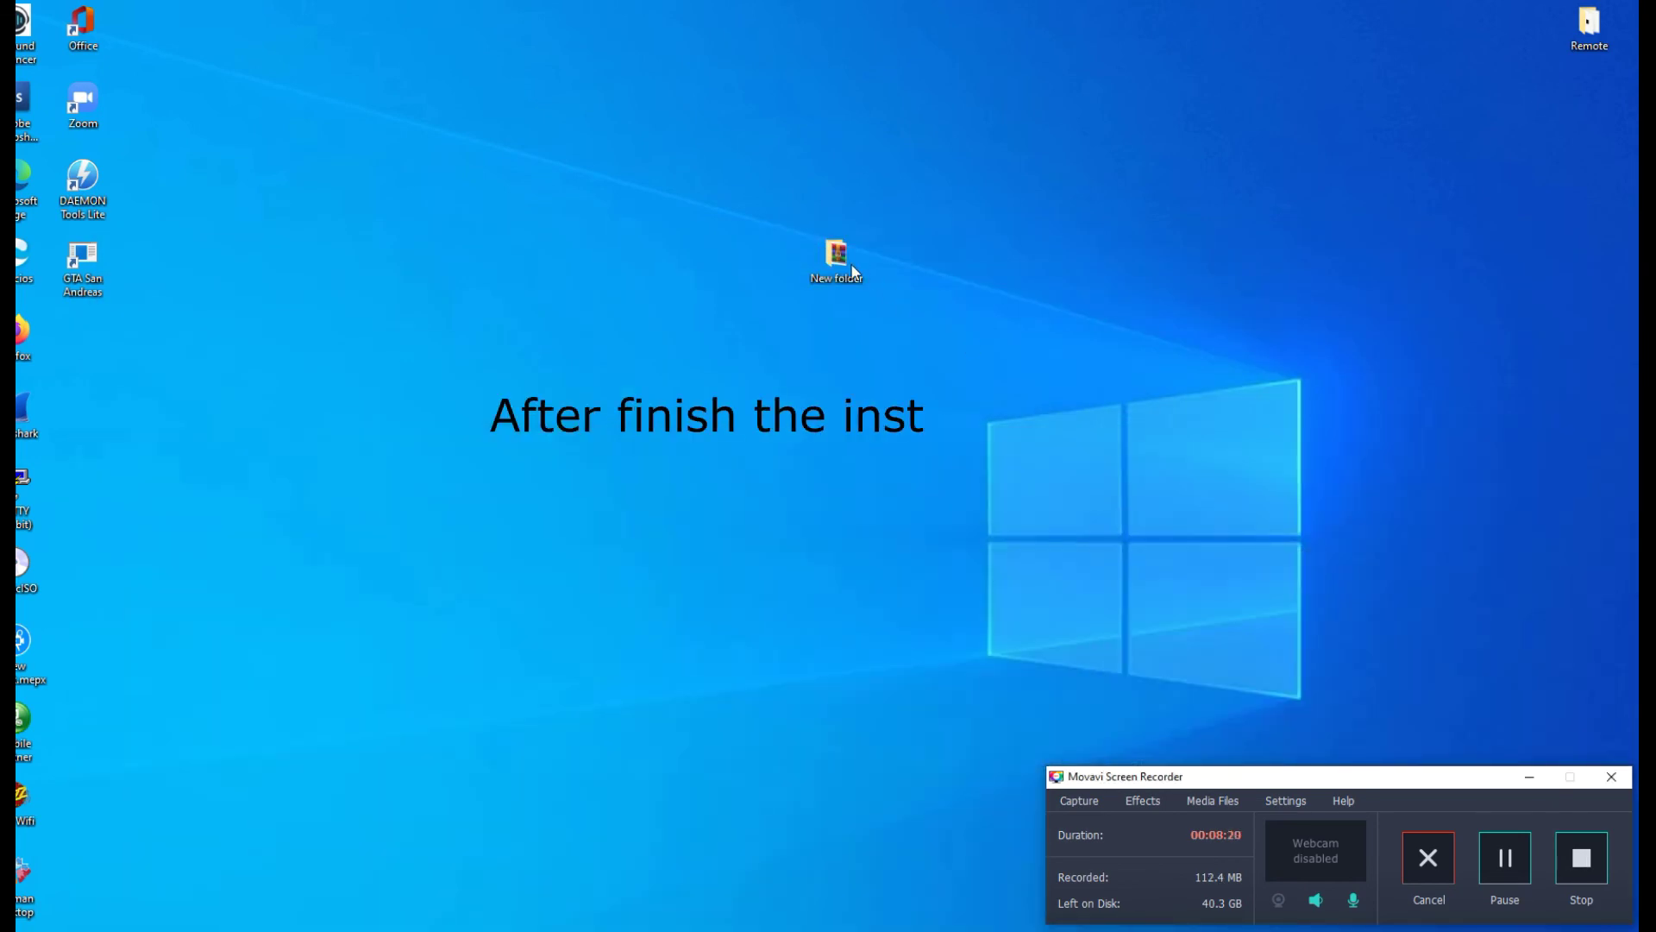
Copy gta_sa.exe from the GTA SanAnderas\GTA Sa folder inside the desktop's New folder, and close that folder window
double_click(842, 261)
double_click(369, 169)
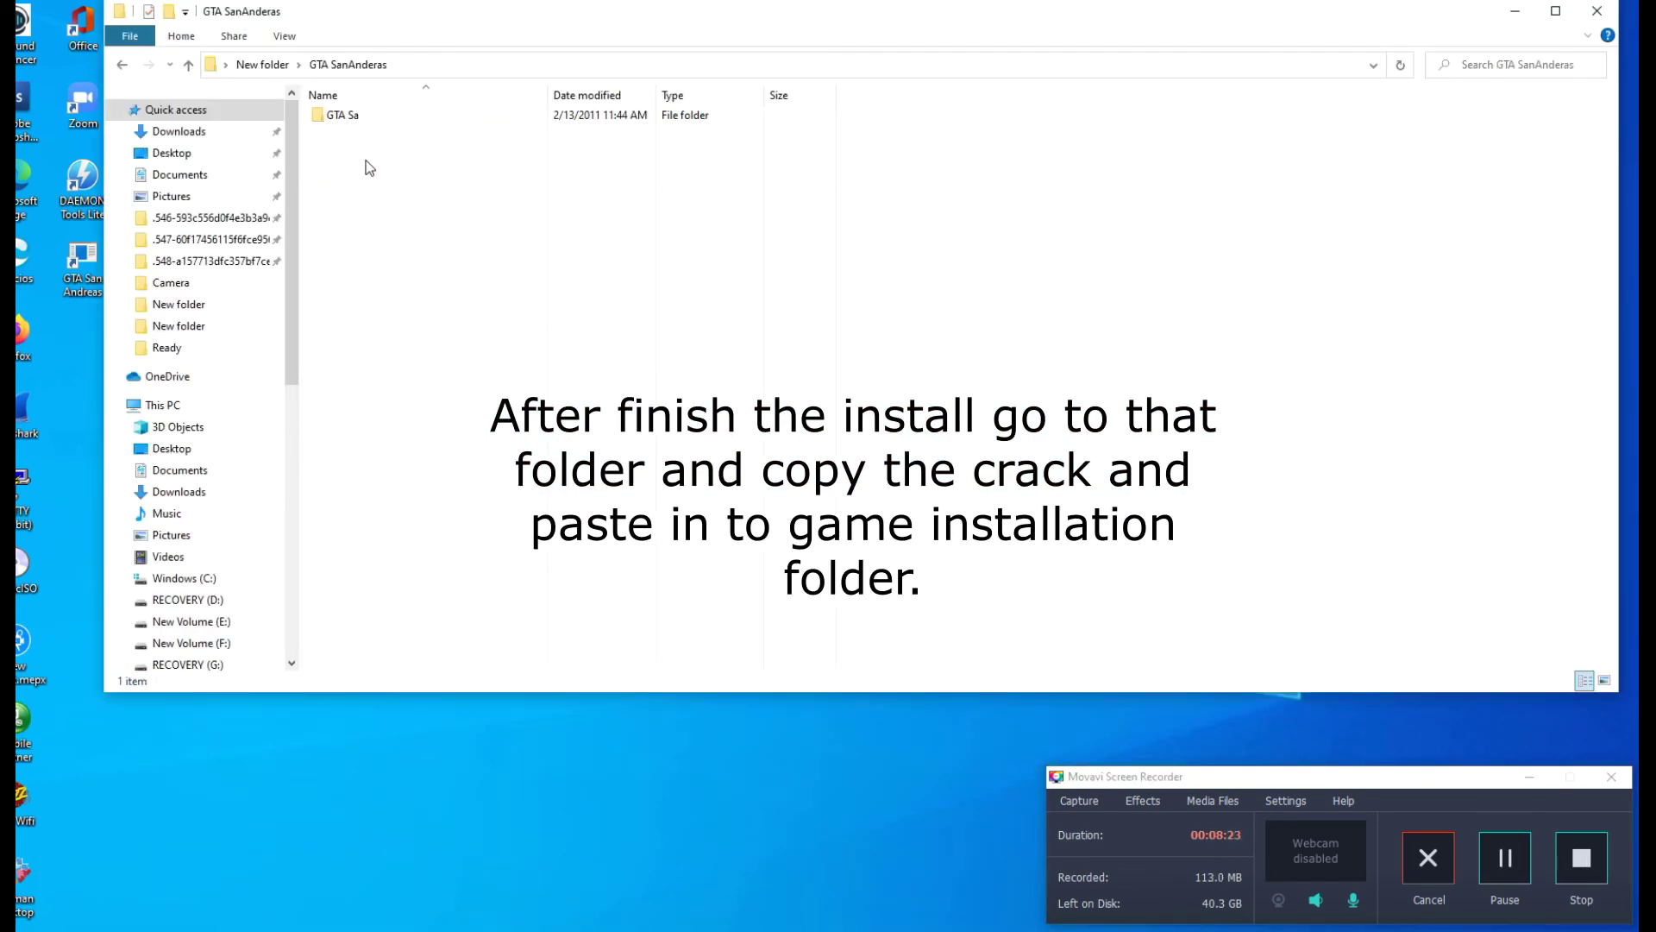
double_click(359, 119)
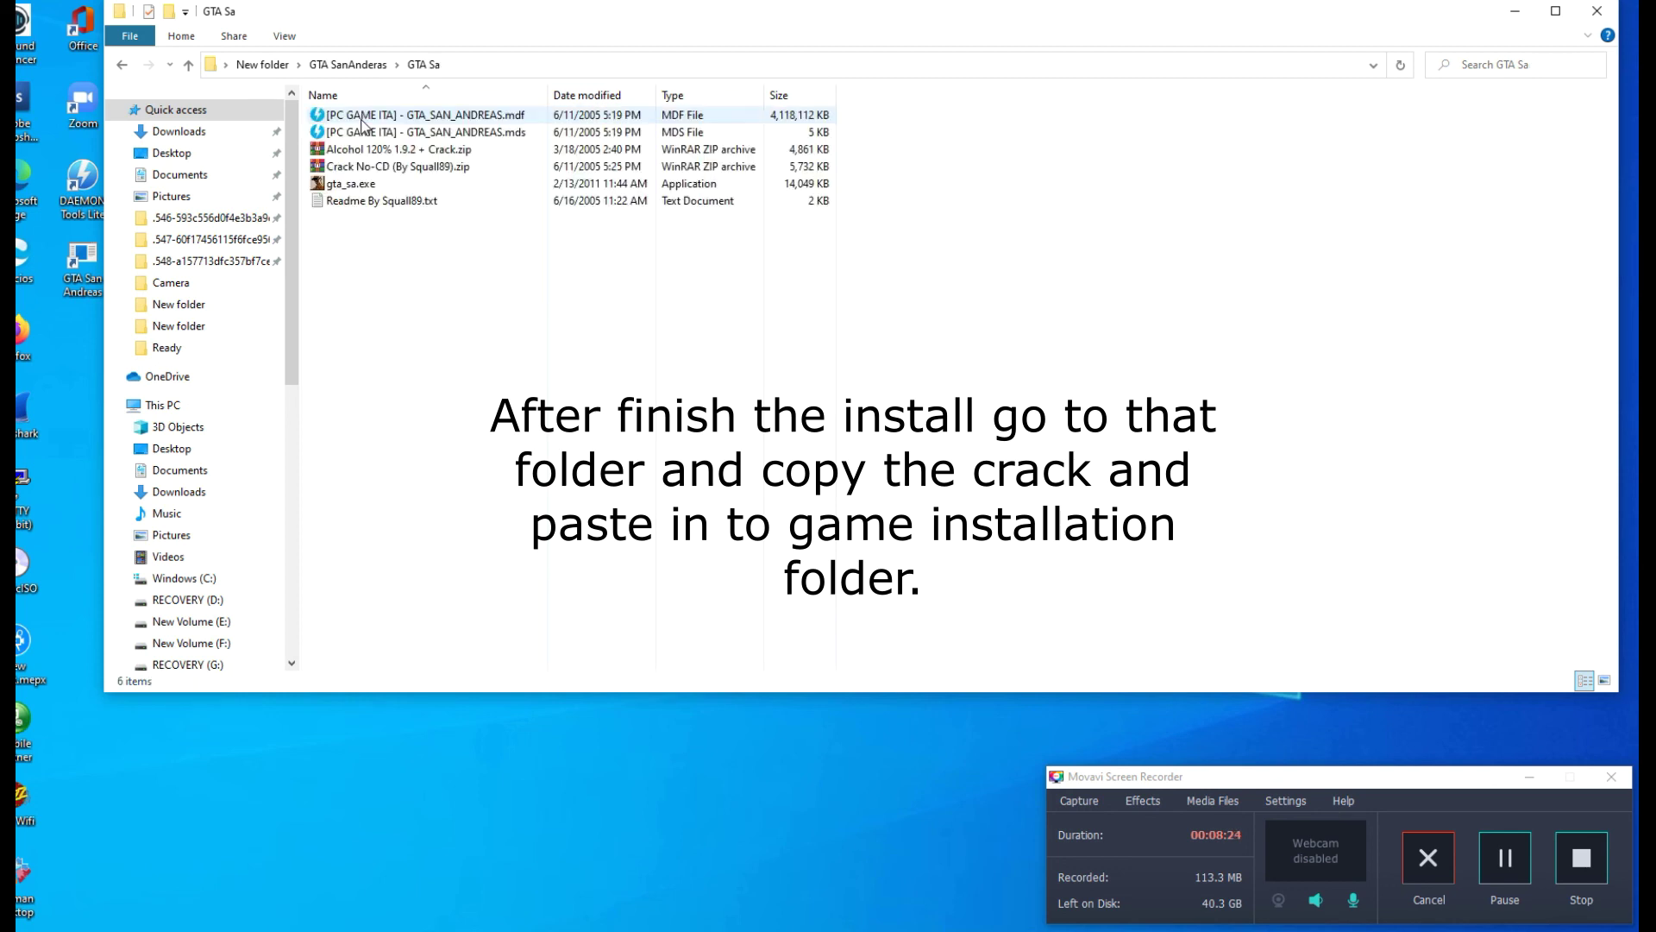
double_click(360, 185)
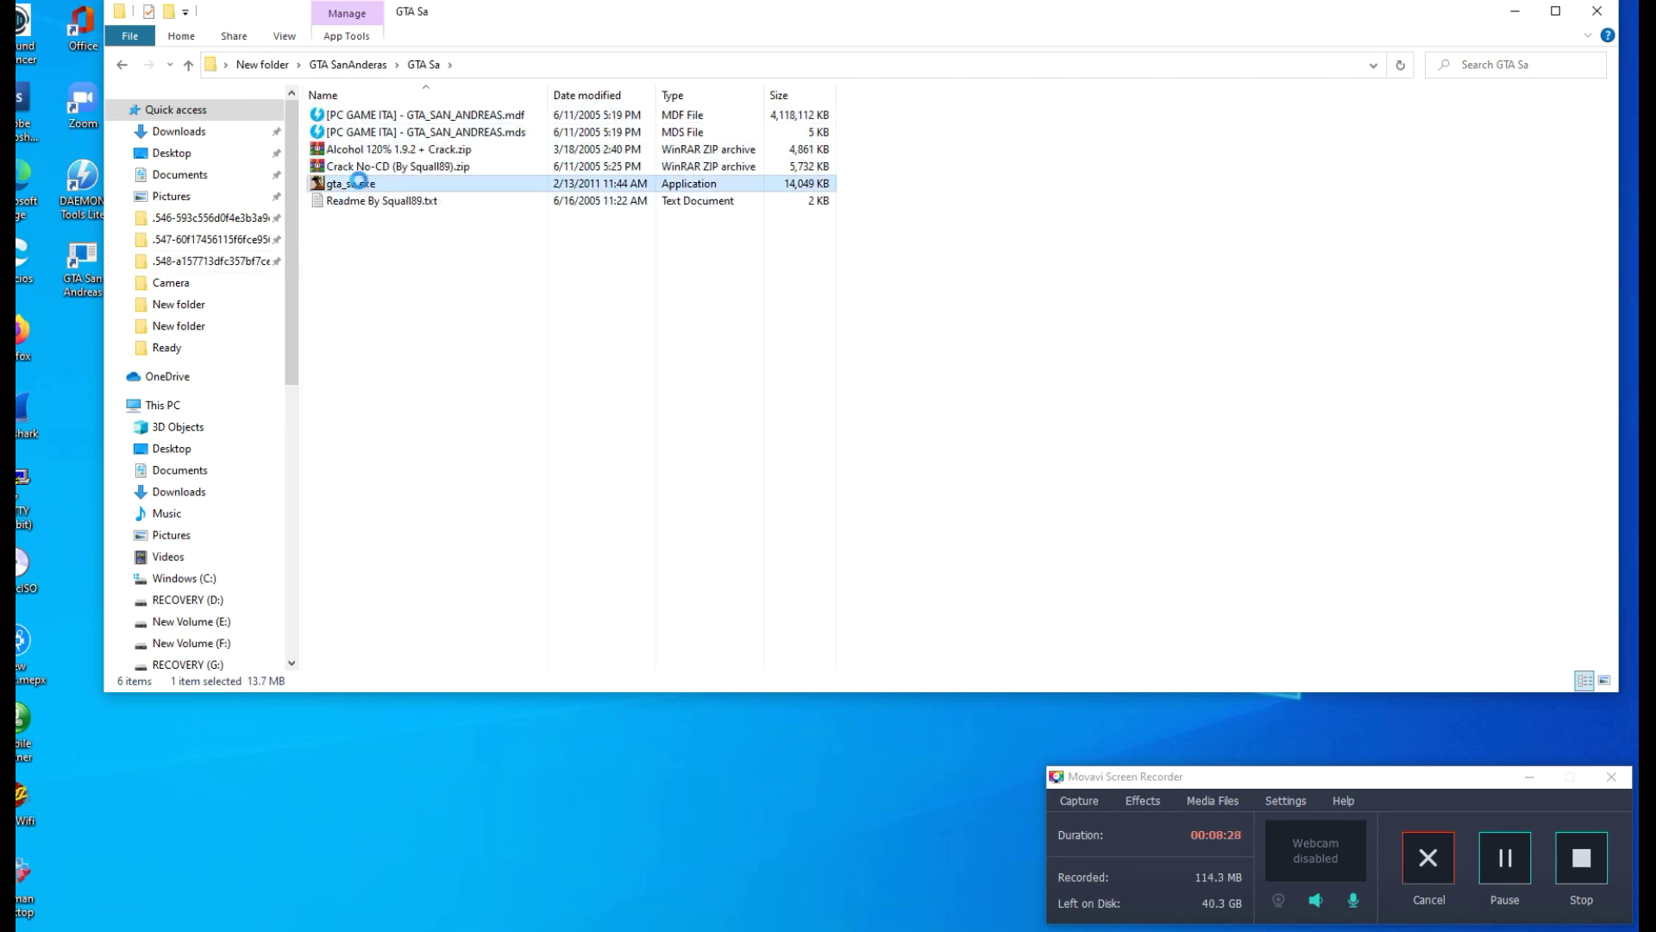
right_click(360, 184)
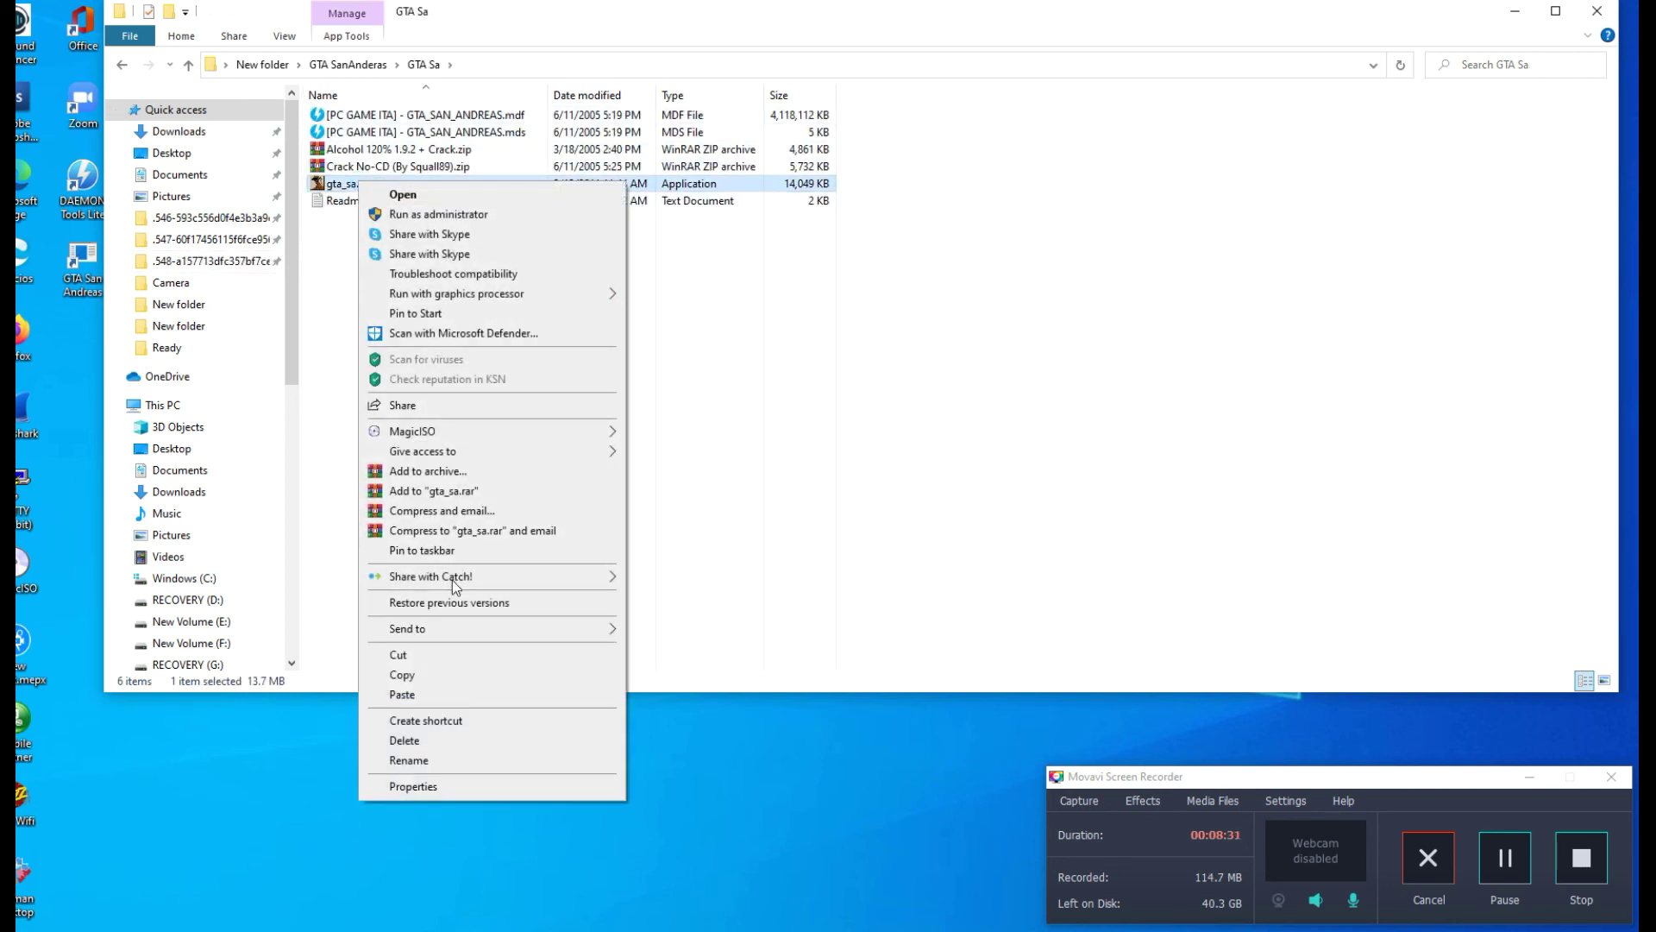
click(448, 675)
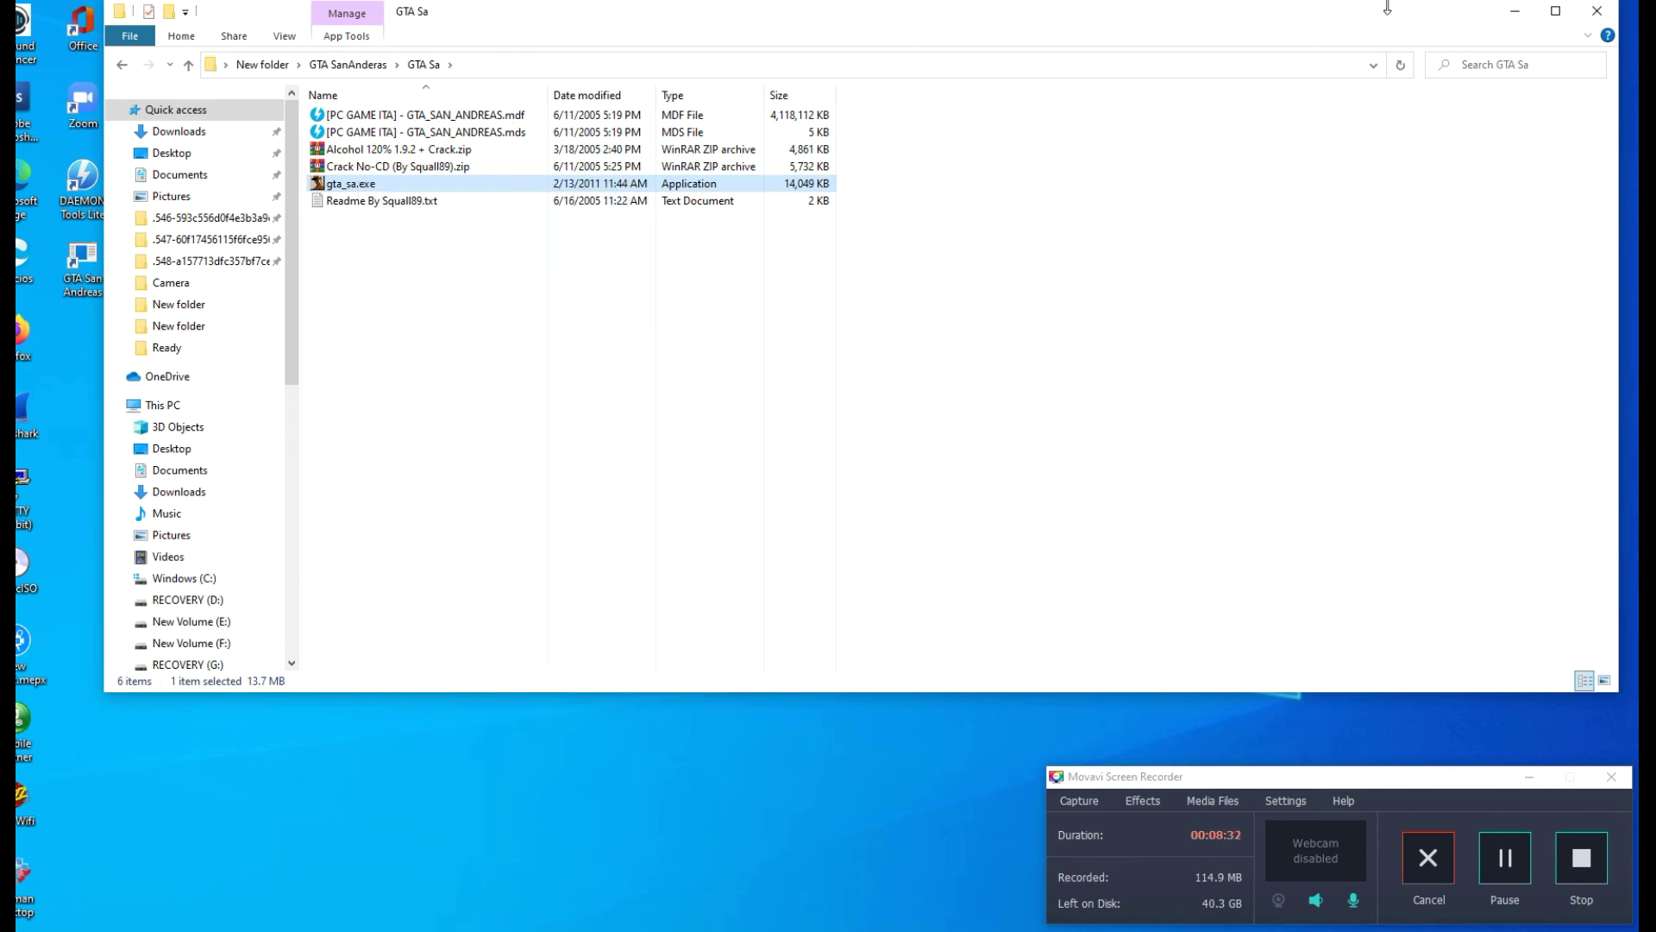
click(1597, 17)
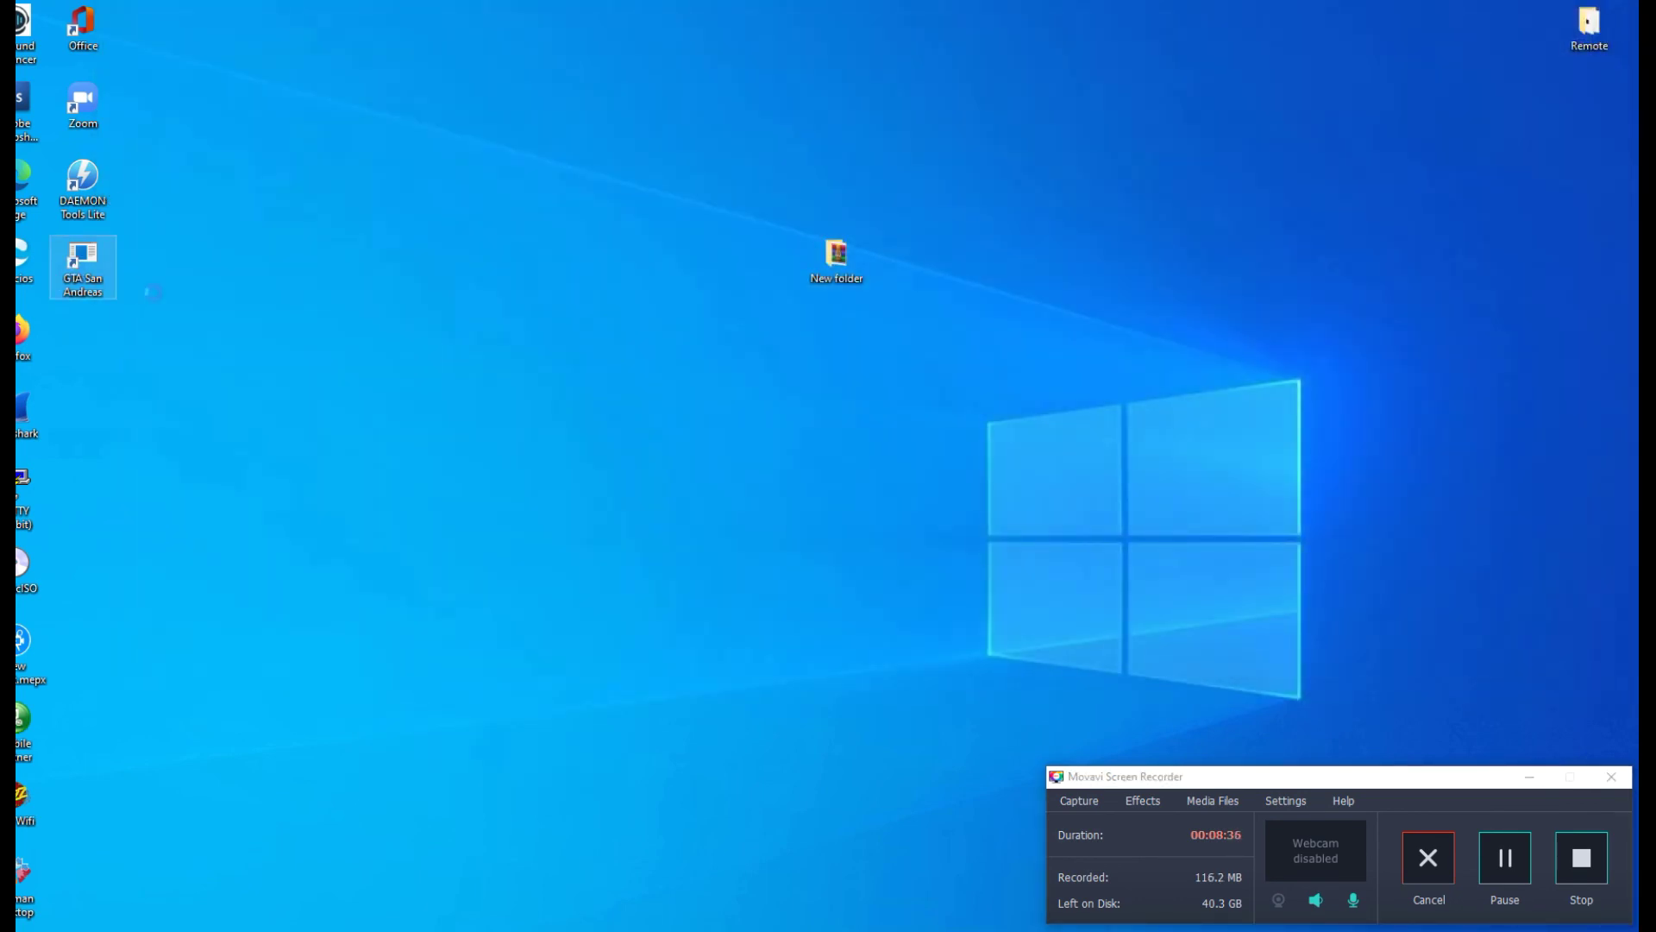
Open the game's installation folder from the properties of the GTA San Andreas desktop shortcut and bring the folder window fully into view
right_click(76, 264)
click(203, 867)
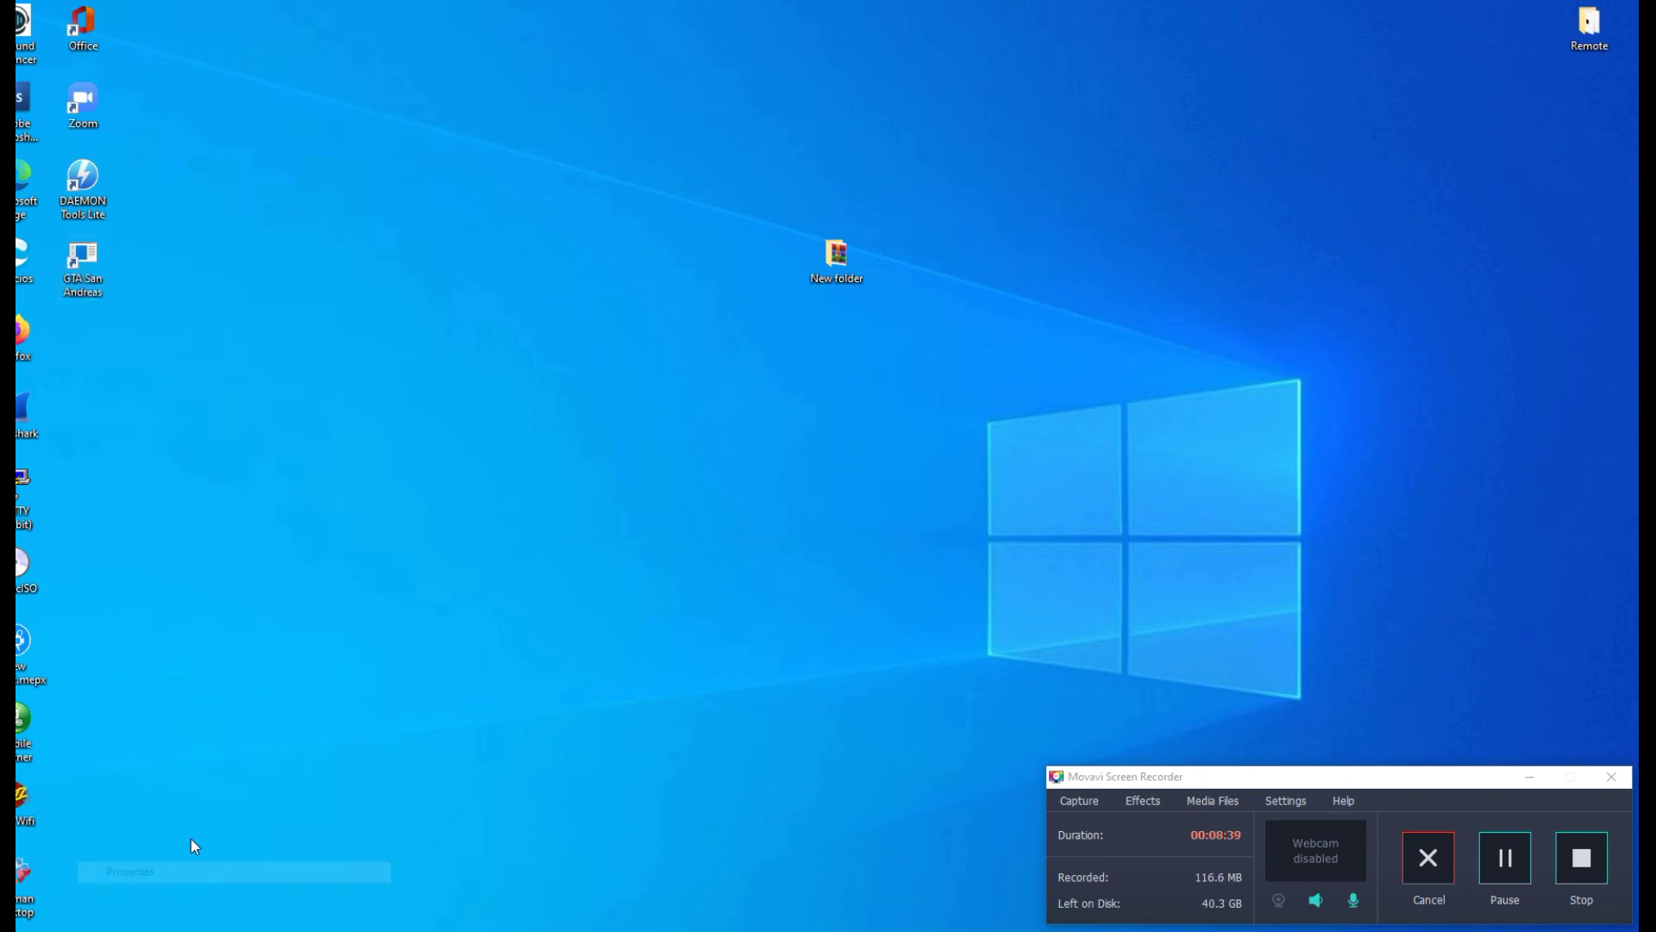
click(187, 604)
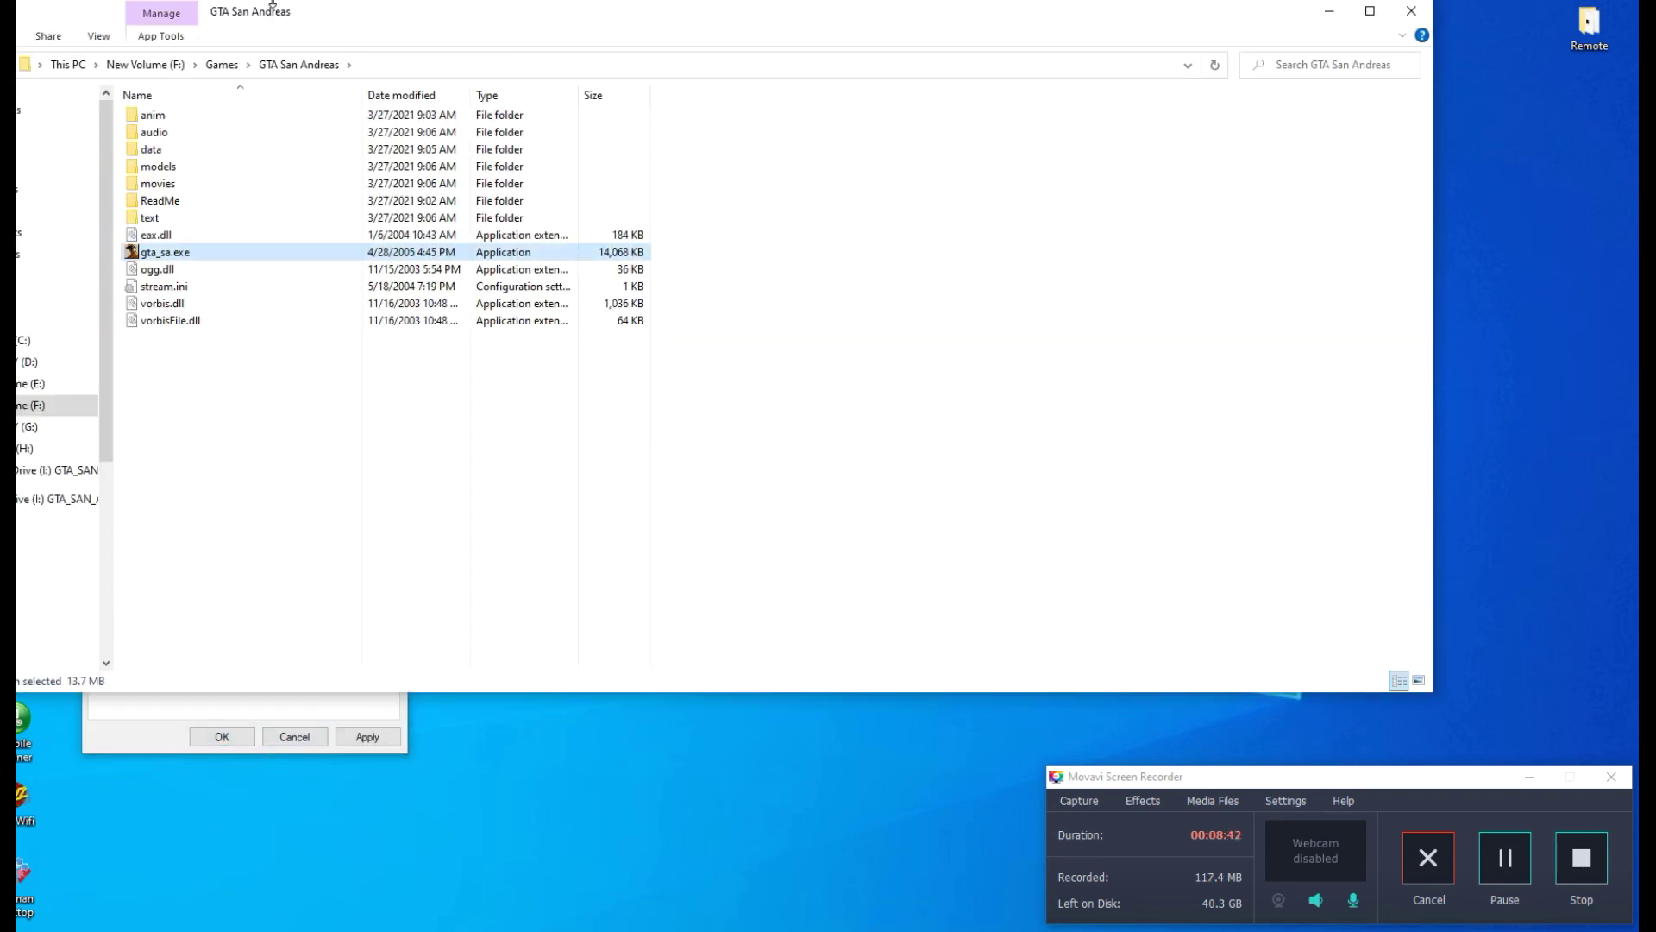
drag(289, 13, 547, 30)
Paste the copied gta_sa.exe into F:\Games\GTA San Andreas, replacing the existing file, and run it to open the game
click(579, 438)
right_click(580, 438)
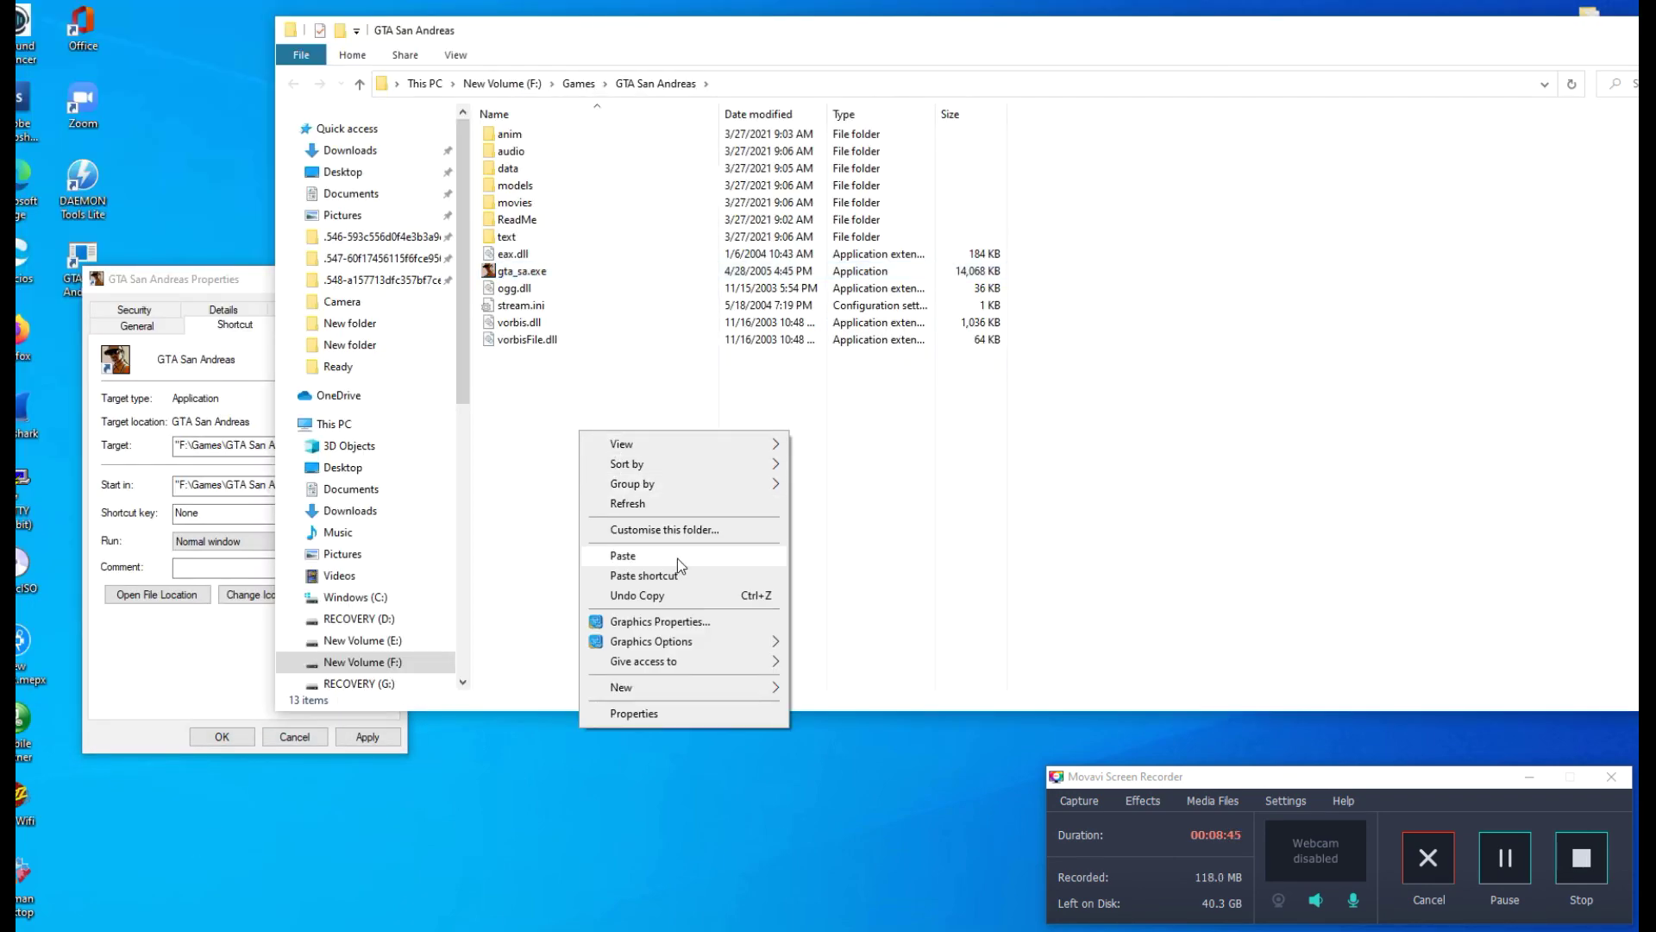
click(676, 555)
click(739, 328)
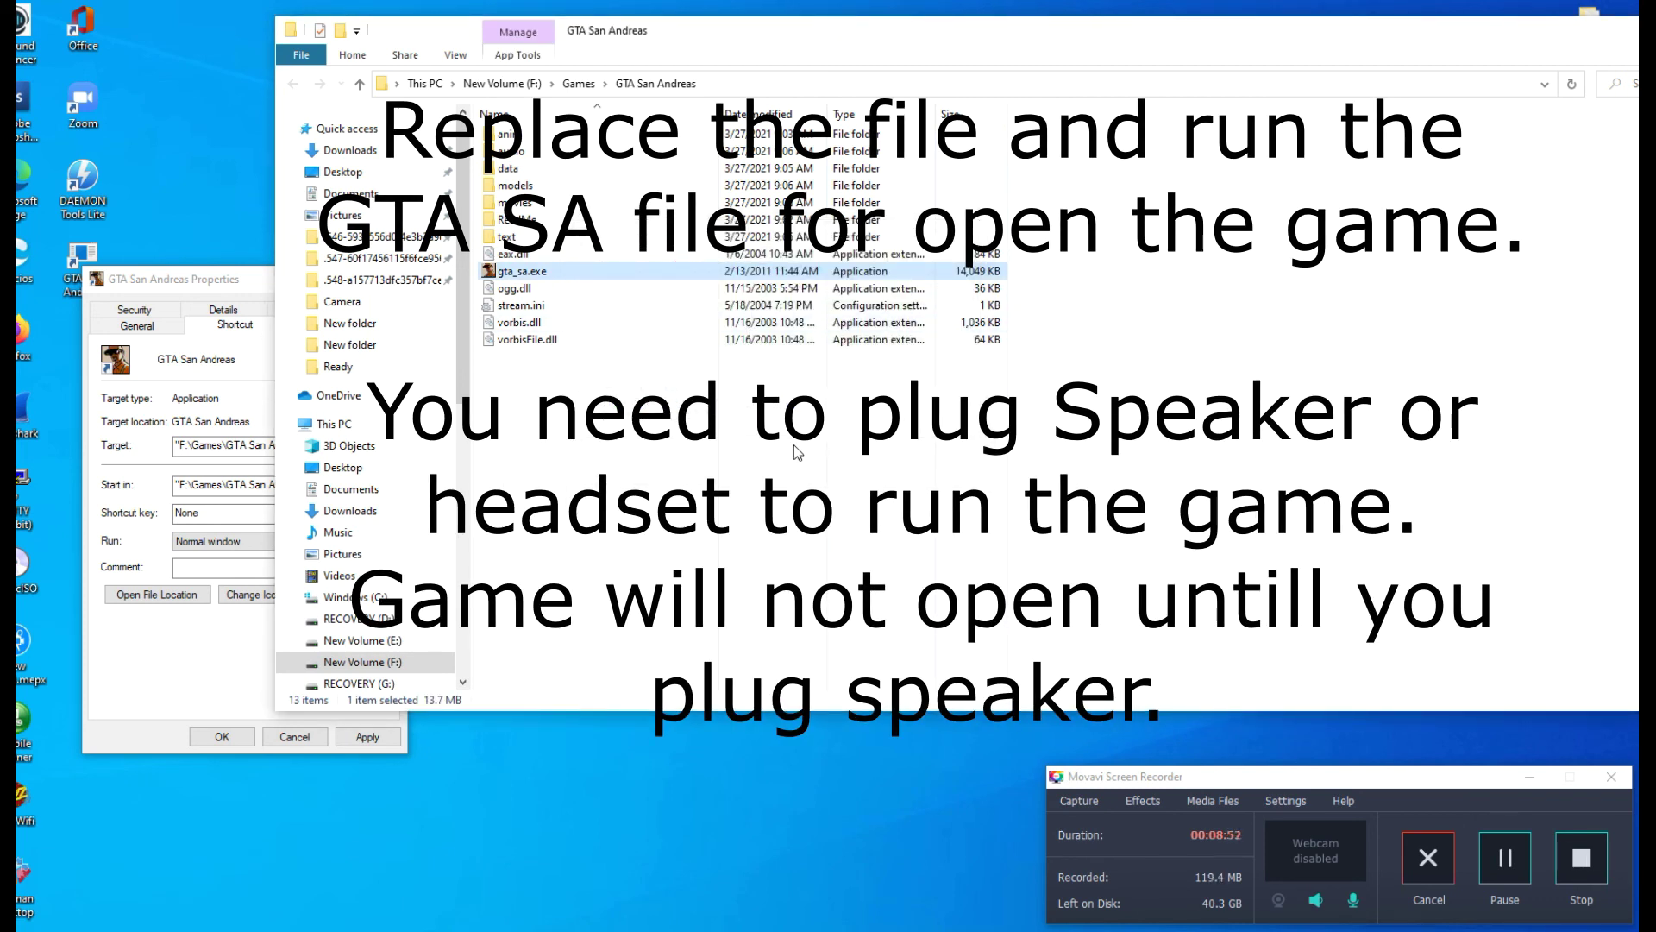
click(793, 443)
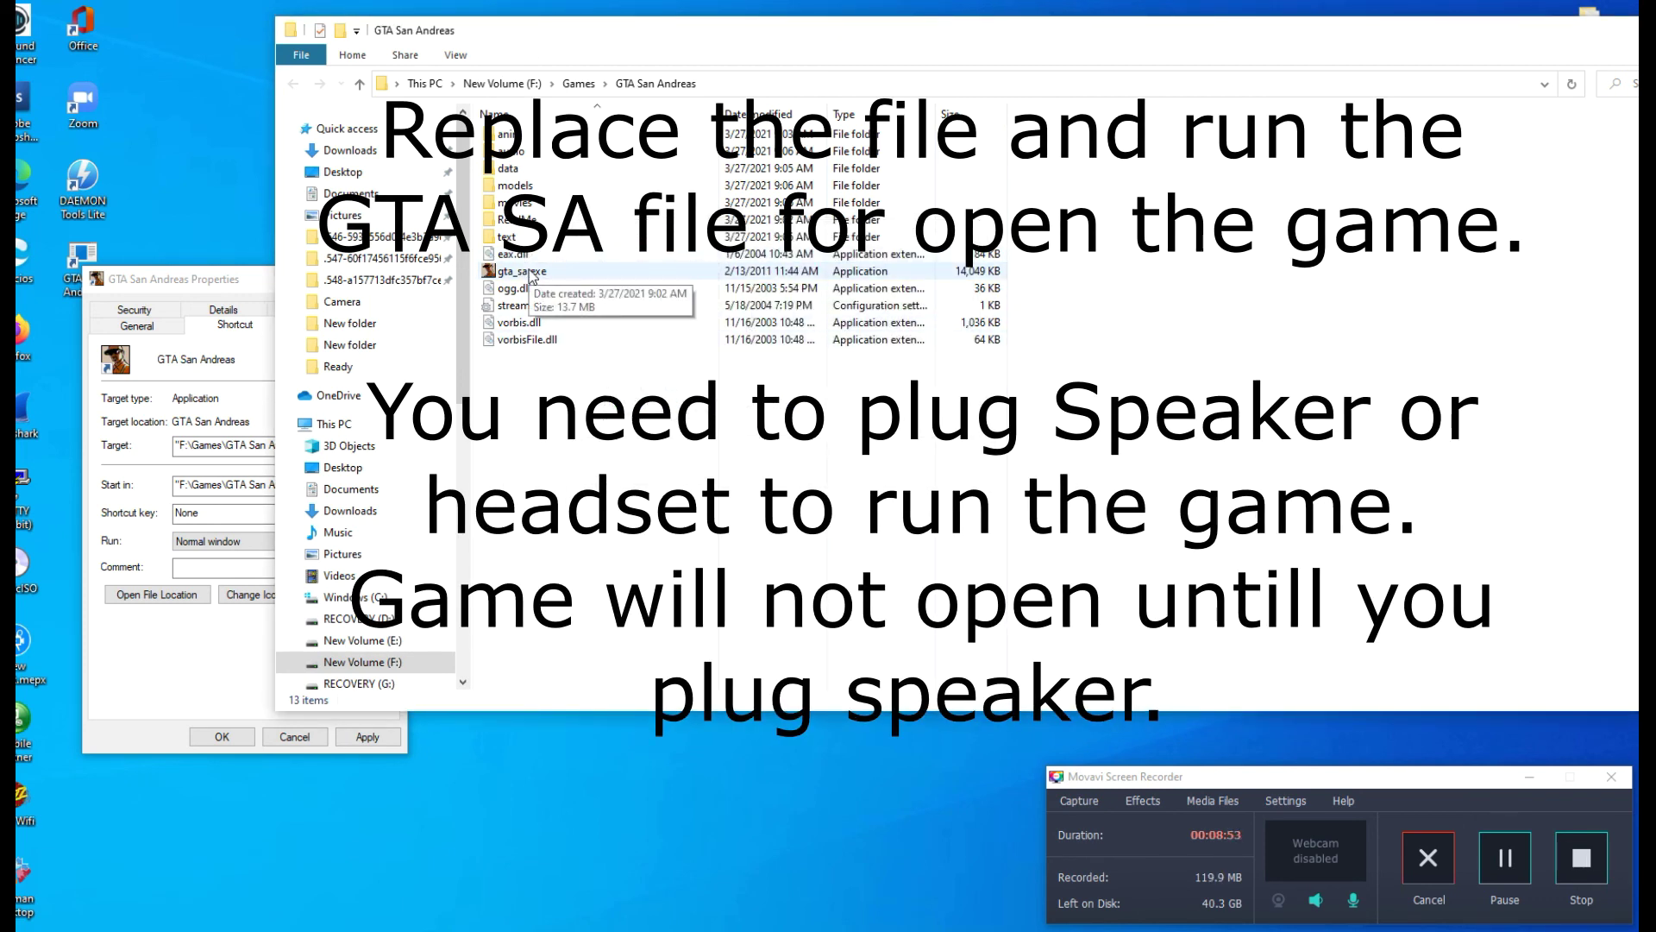
click(530, 274)
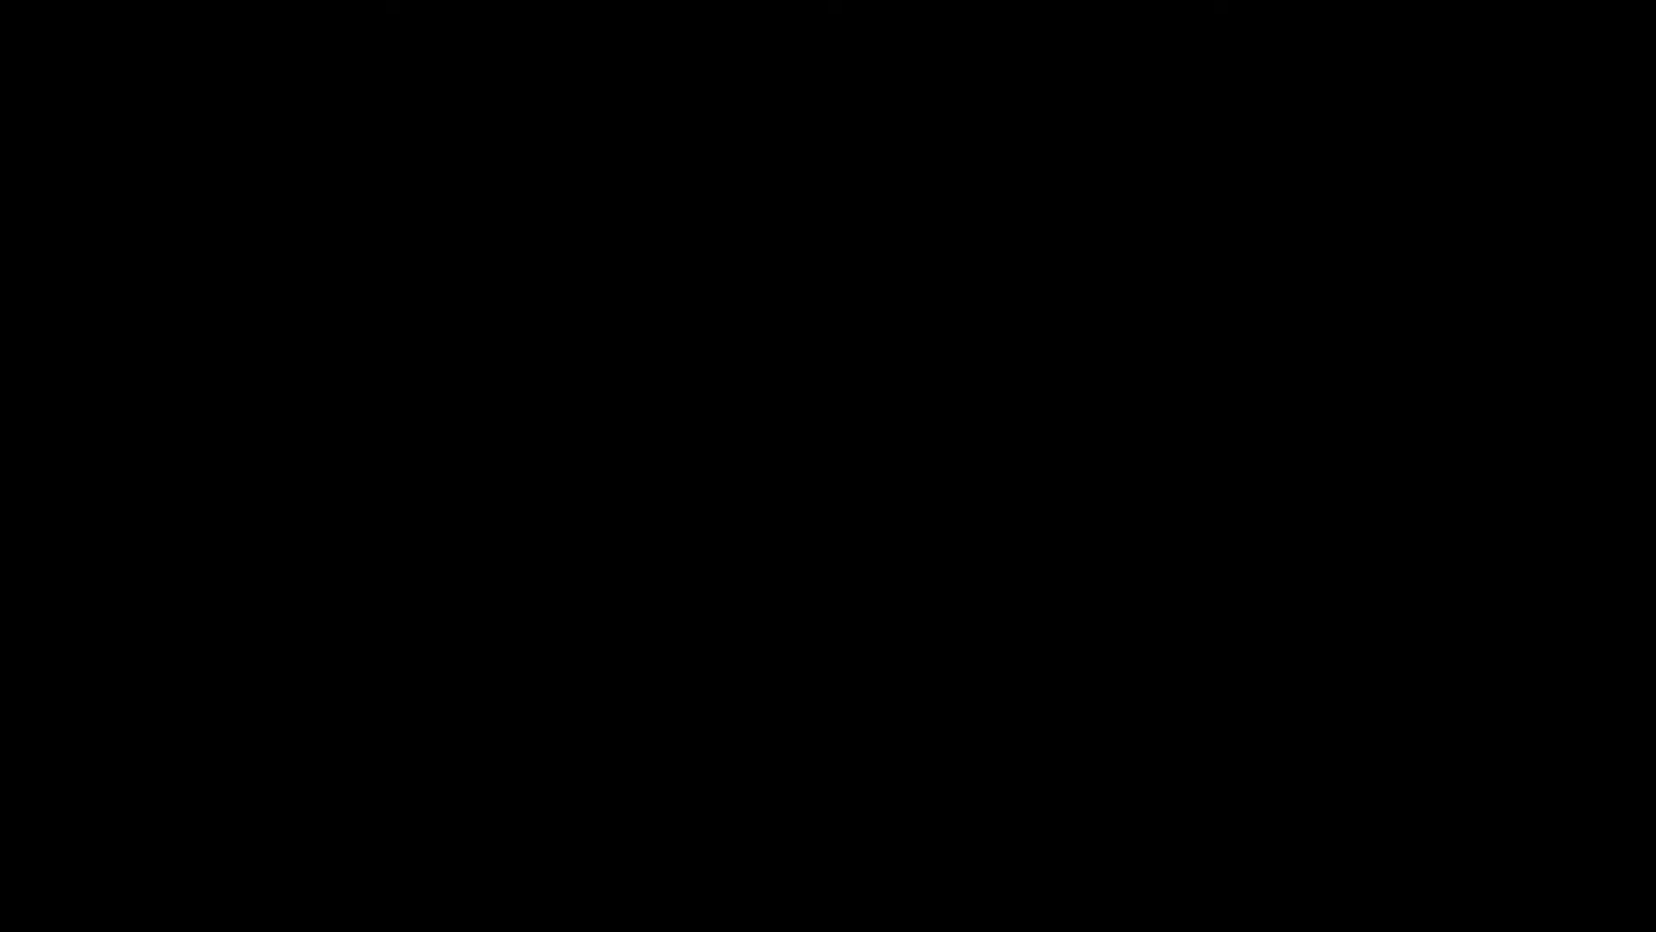